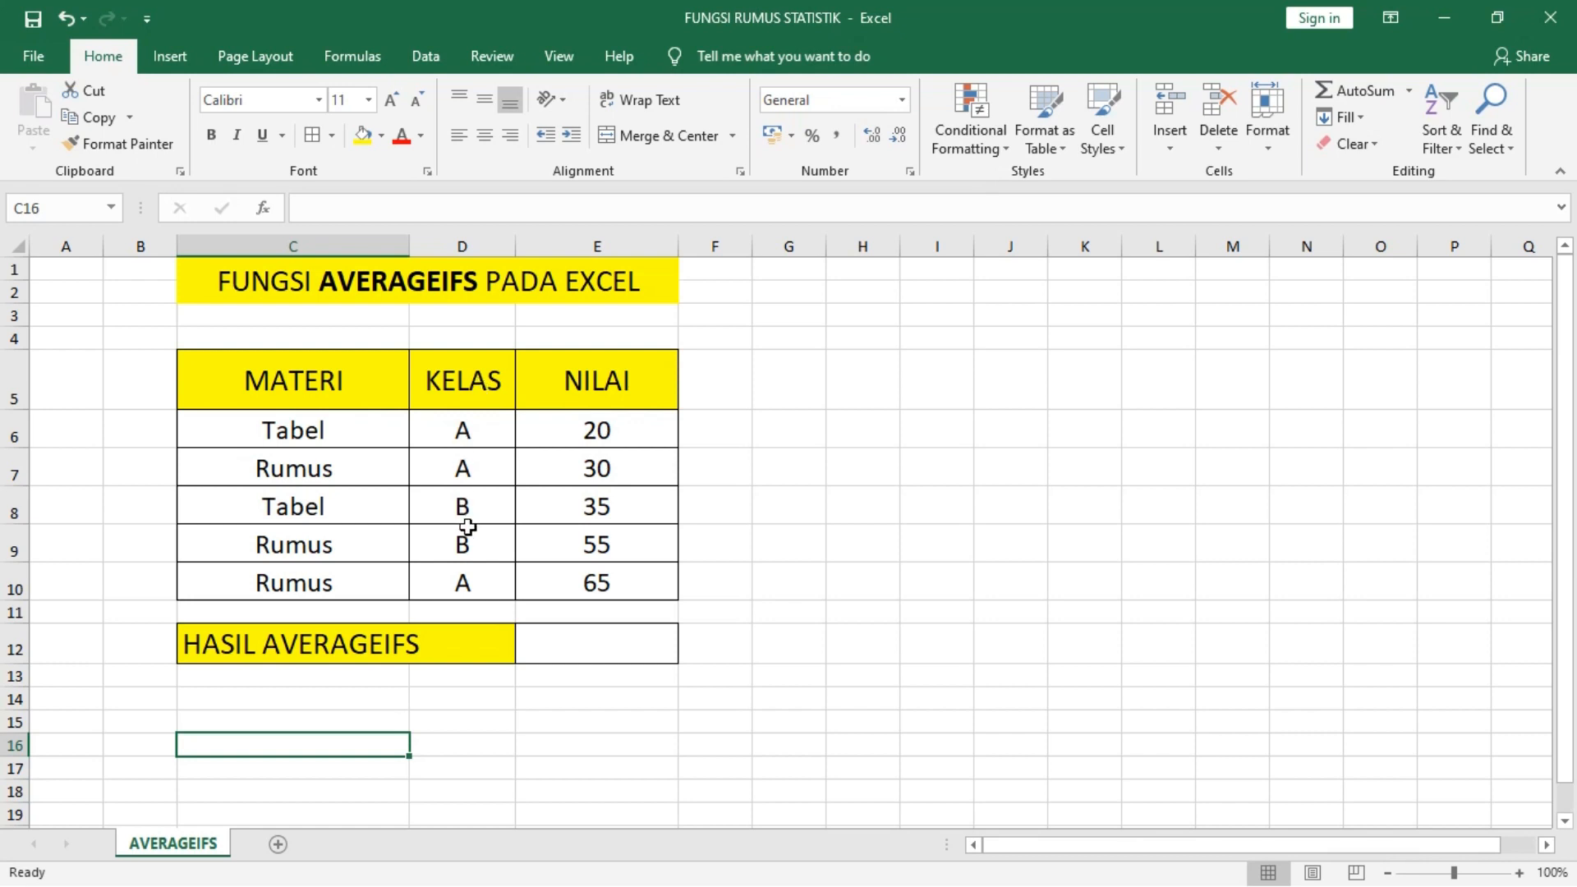
Start an AVERAGEIFS formula in cell E12 with the NILAI values E6:E10 as the average range
{"action": "left_click", "coordinate": [586, 649]}
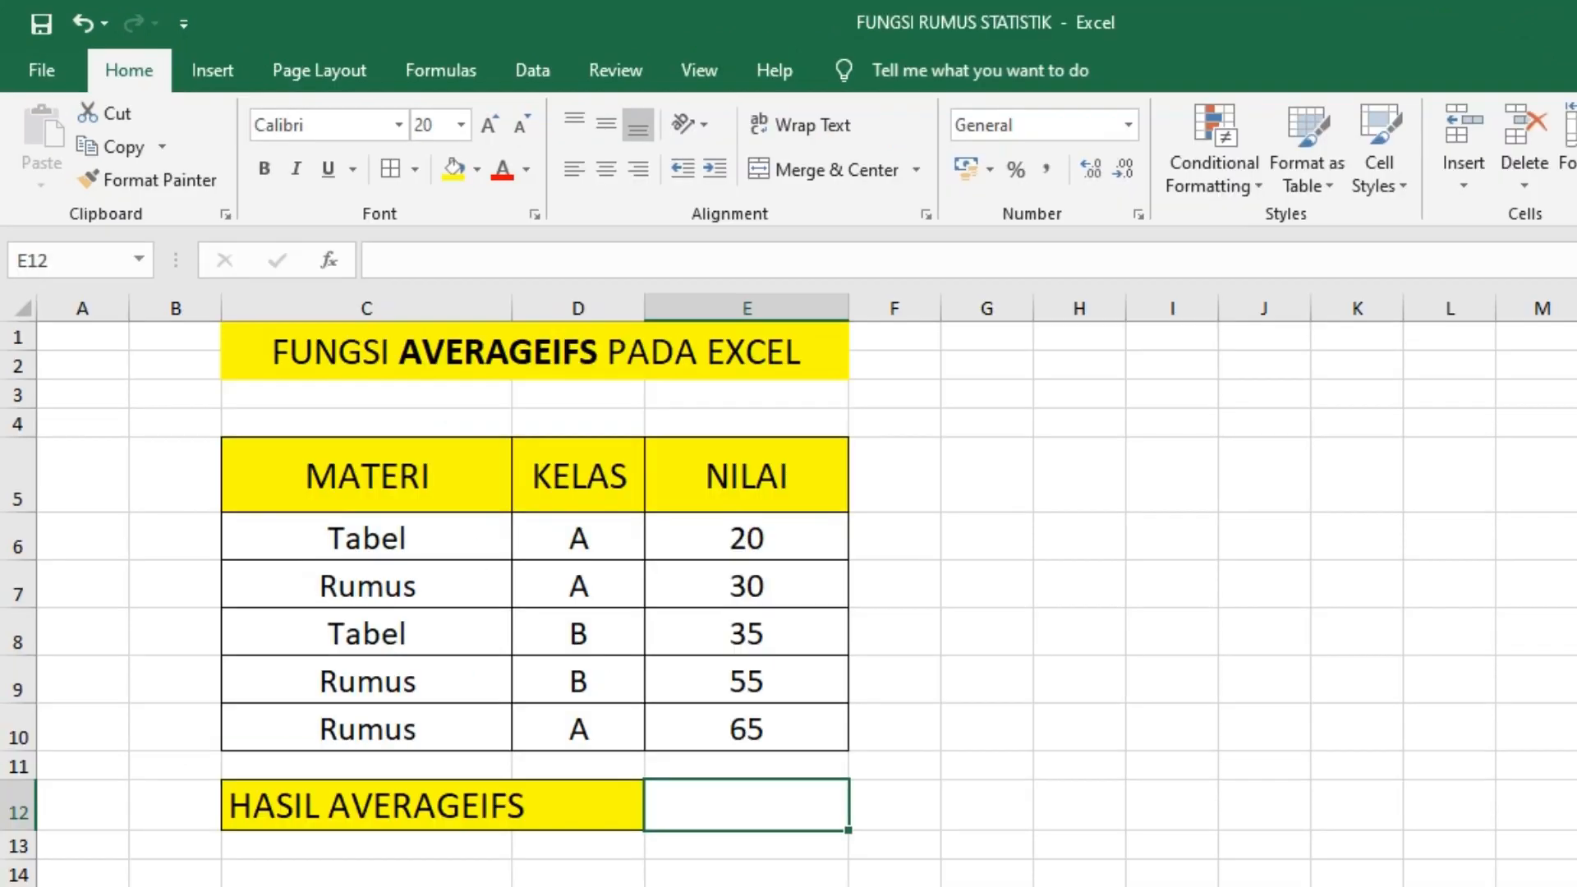
{"action": "type", "text": "=A"}
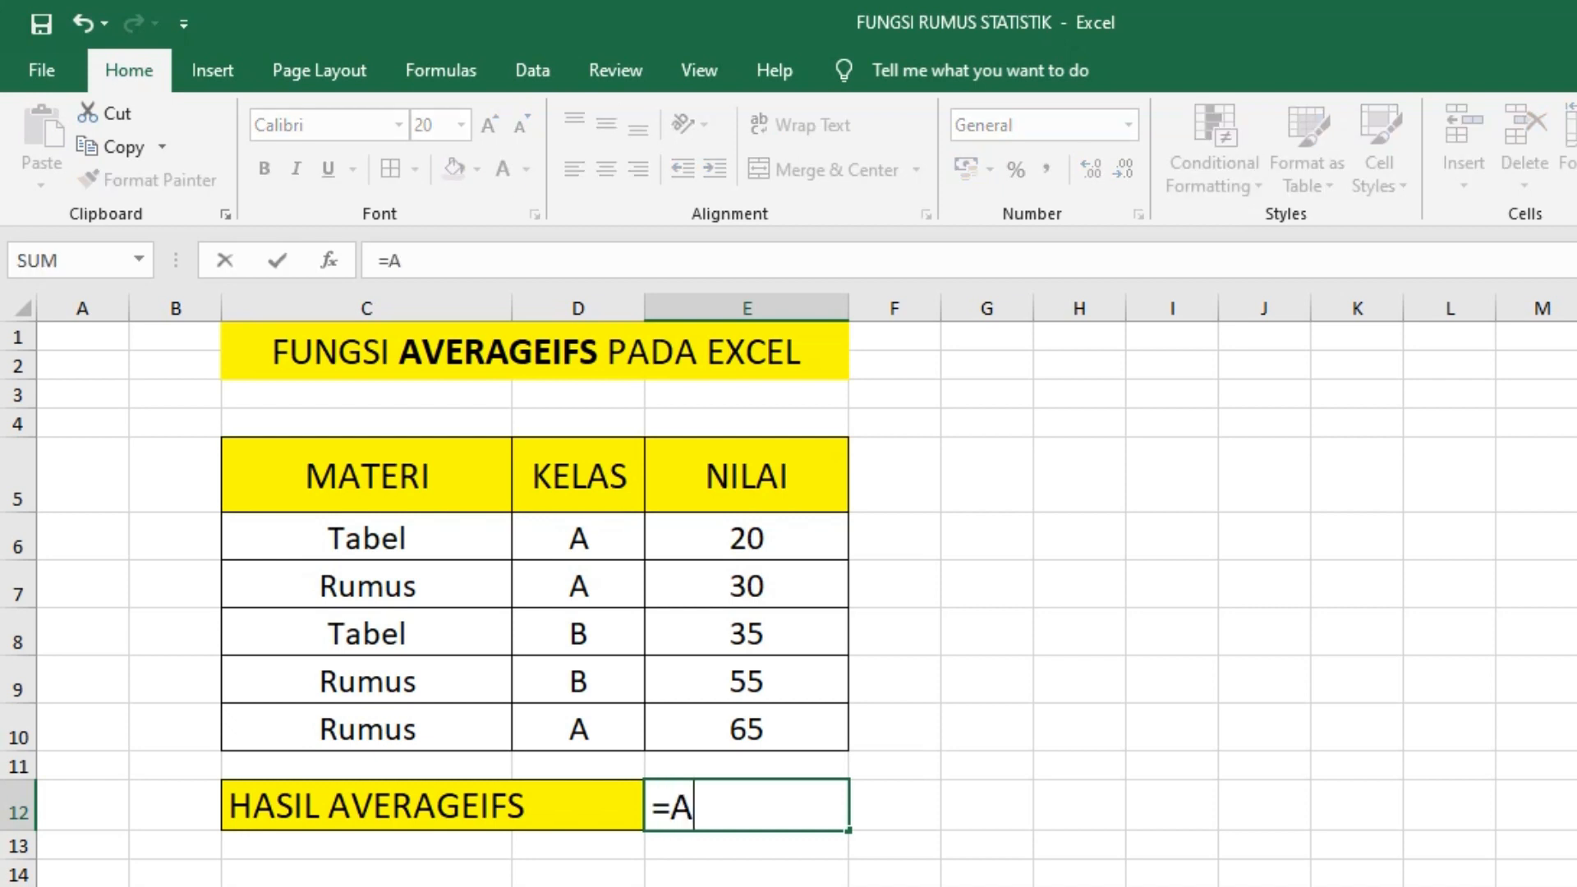
{"action": "type", "text": "VERAGEI"}
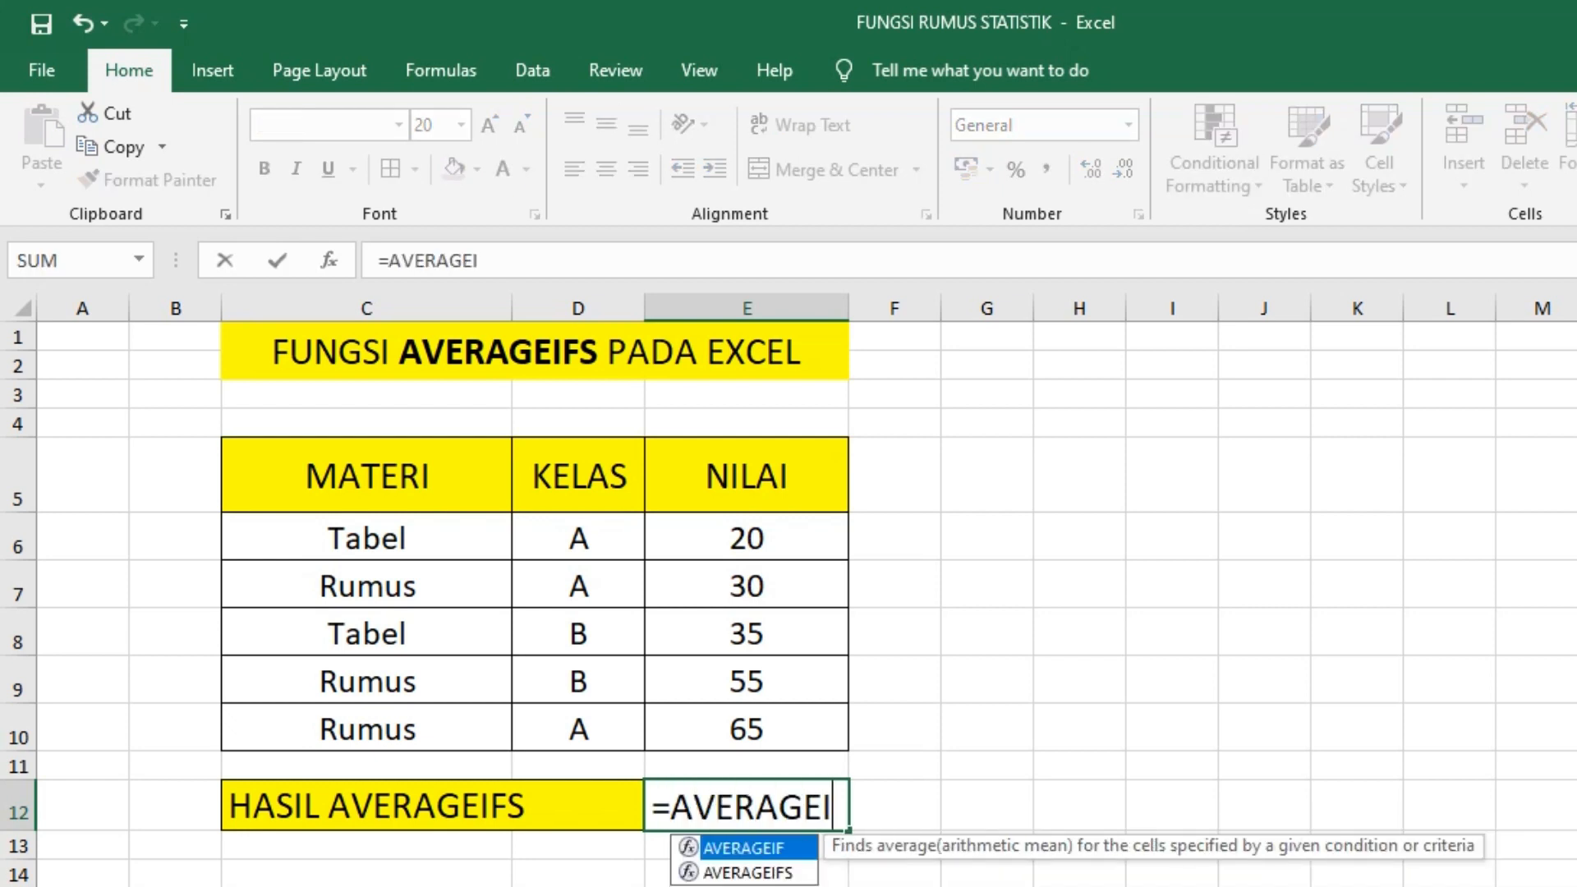
{"action": "type", "text": "FS"}
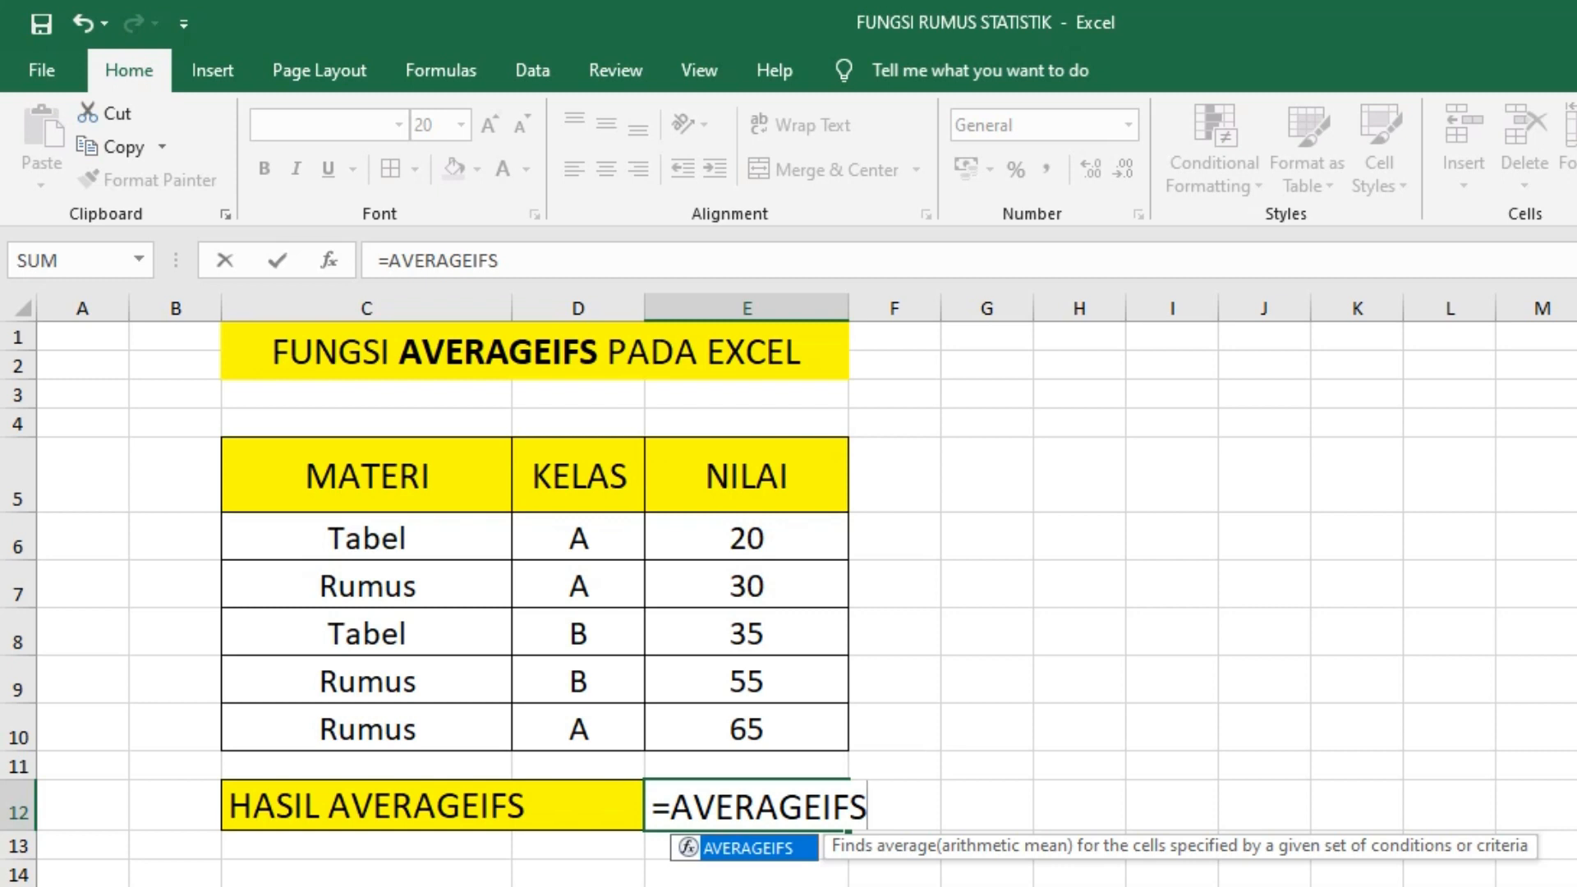
{"action": "type", "text": "("}
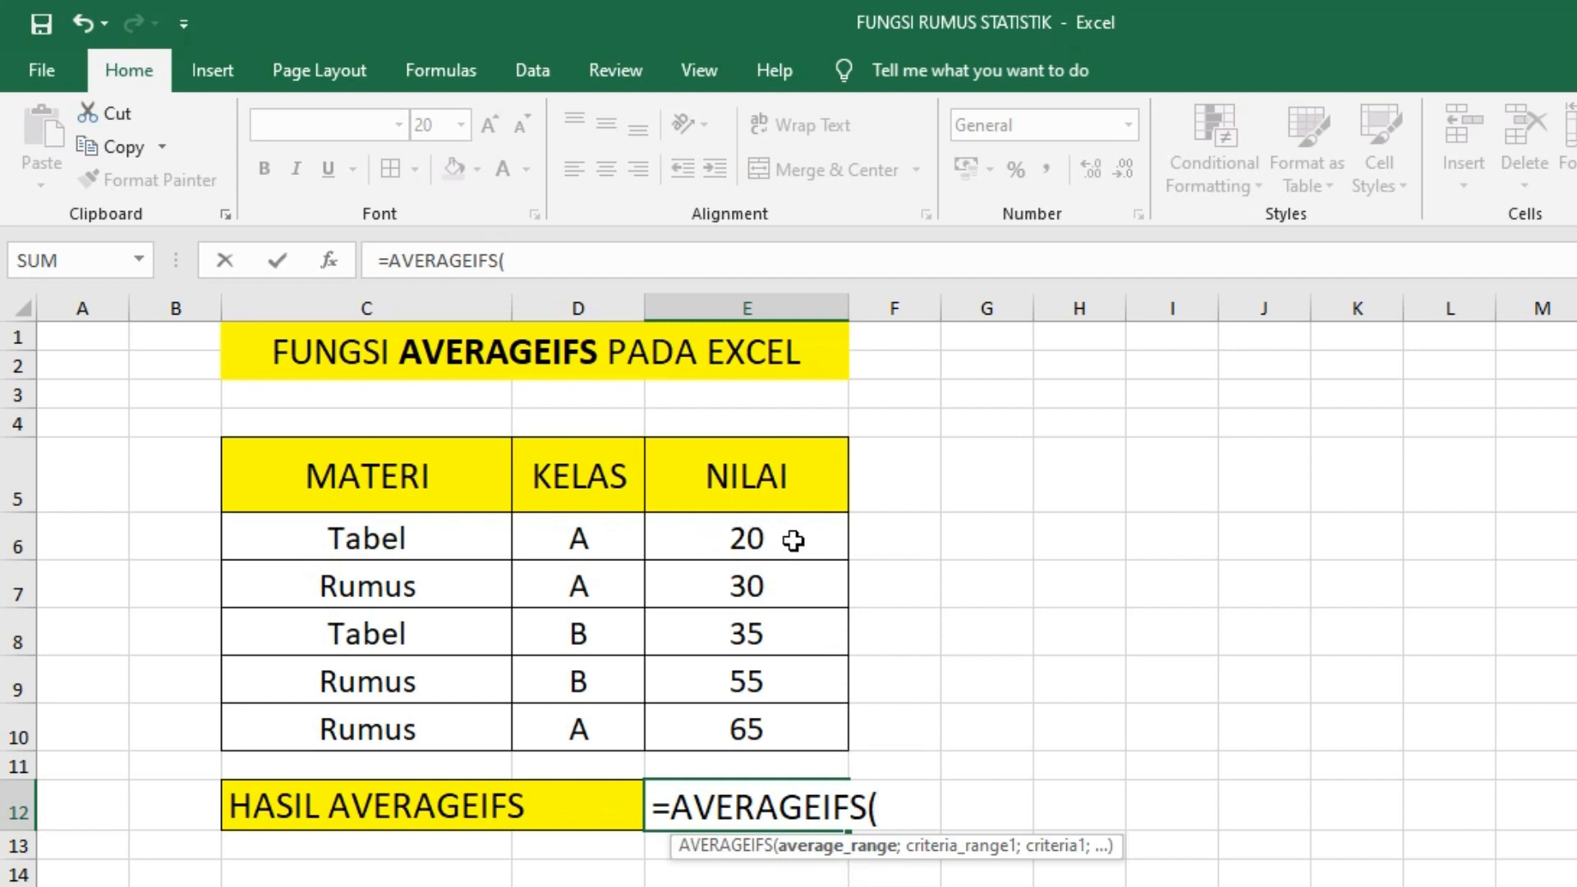
{"action": "left_click_drag", "start_coordinate": [793, 540], "coordinate": [786, 726]}
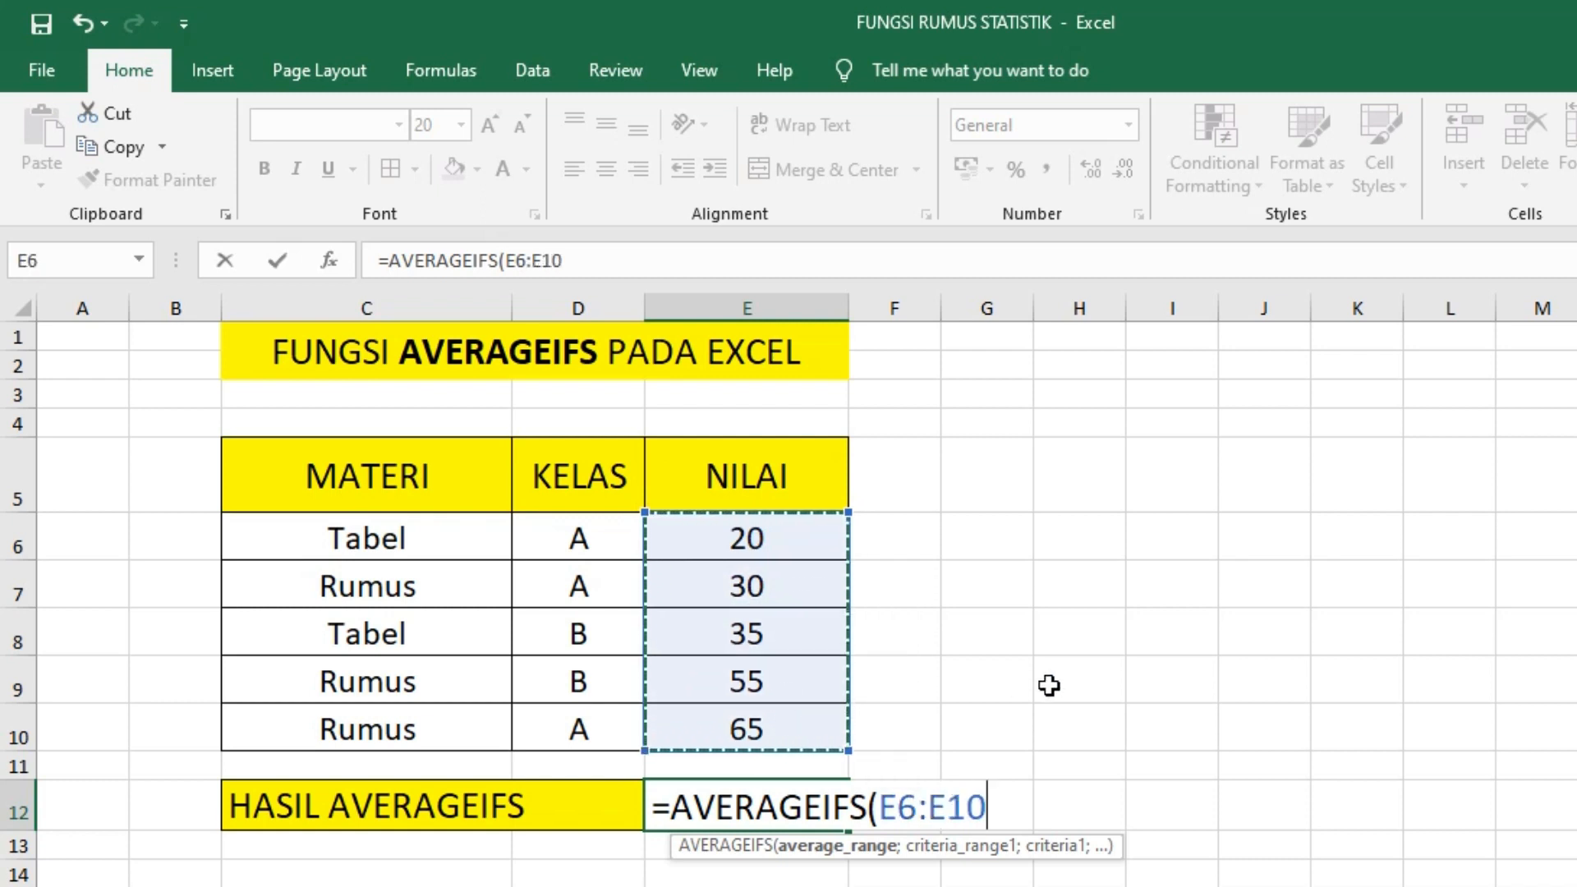
{"action": "type", "text": ";"}
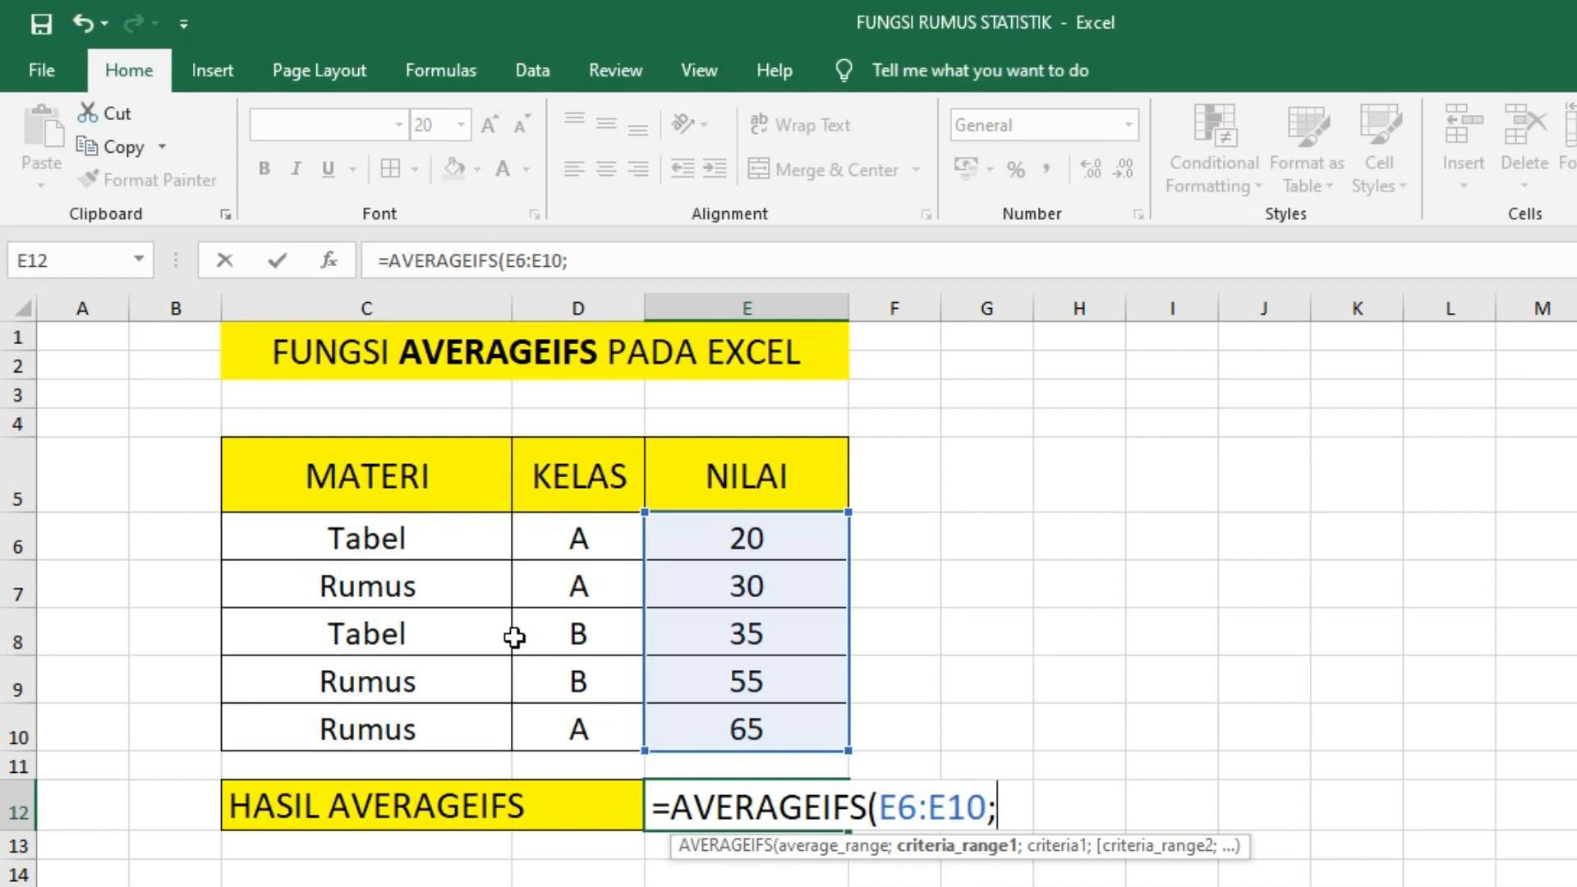
Add the first condition to the formula, using MATERI cells C6:C10 as criteria range and "Tabel" as criterion
{"action": "left_click", "coordinate": [430, 538]}
{"action": "left_click_drag", "start_coordinate": [432, 538], "coordinate": [411, 711]}
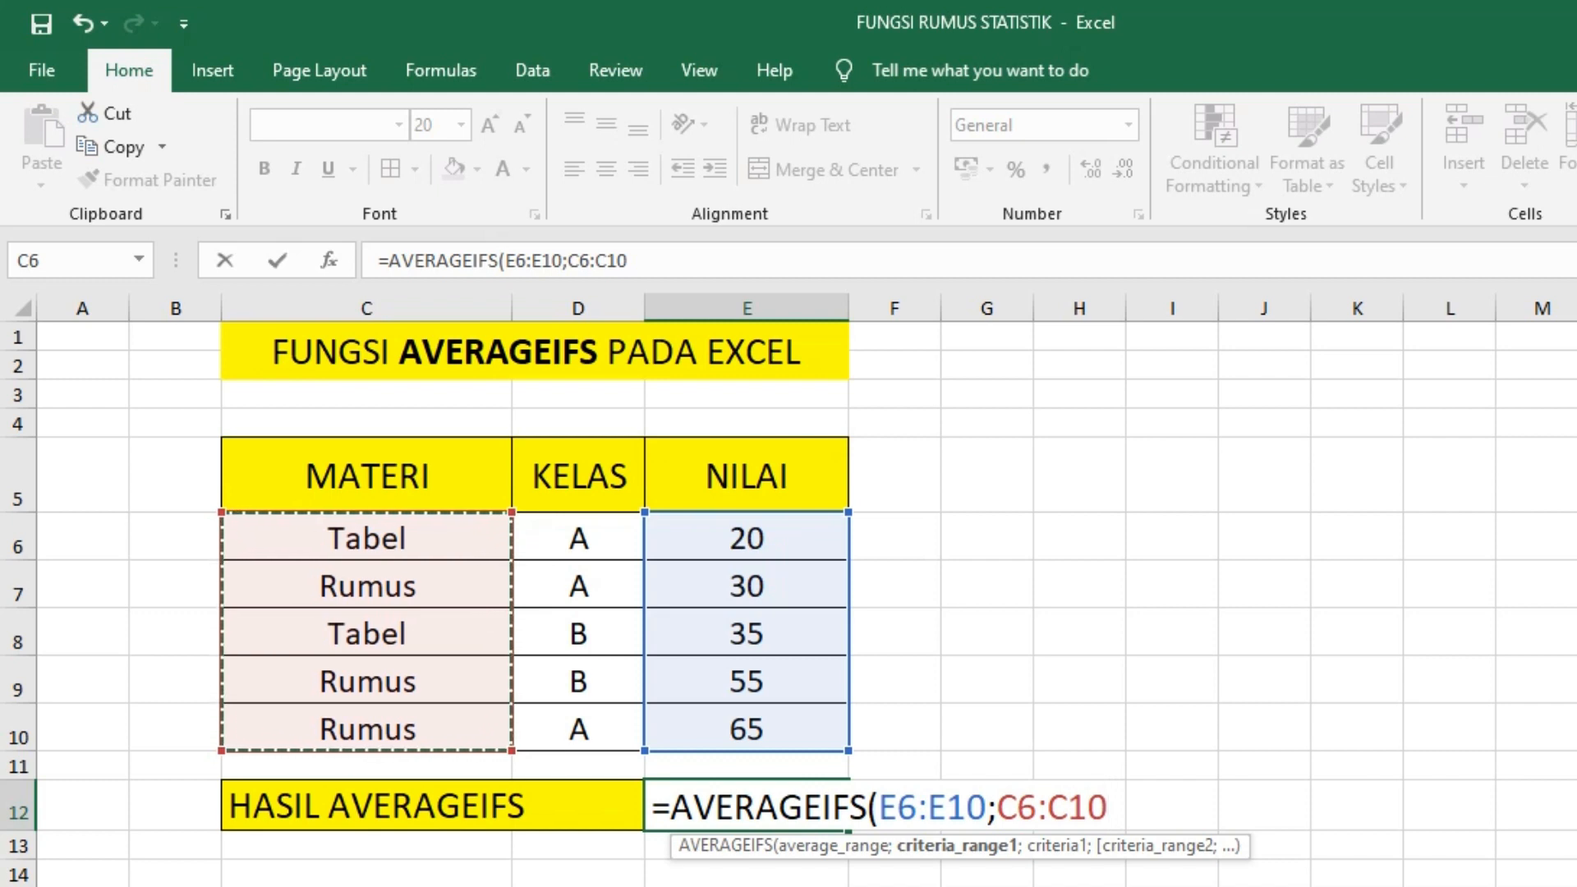
{"action": "type", "text": ";"}
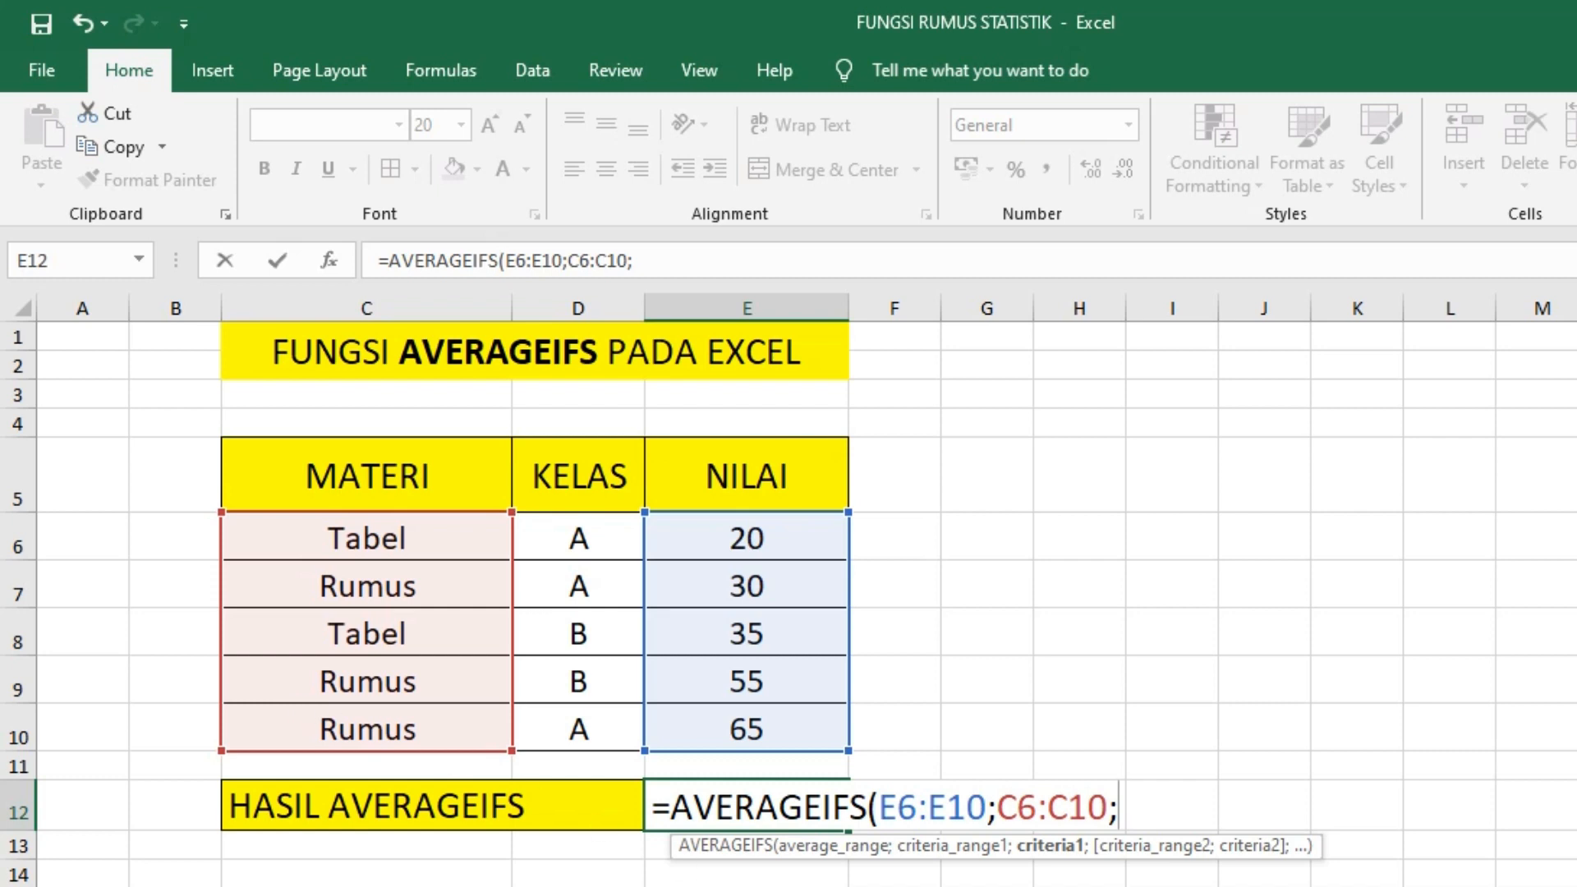
{"action": "type", "text": "\"Tabel"}
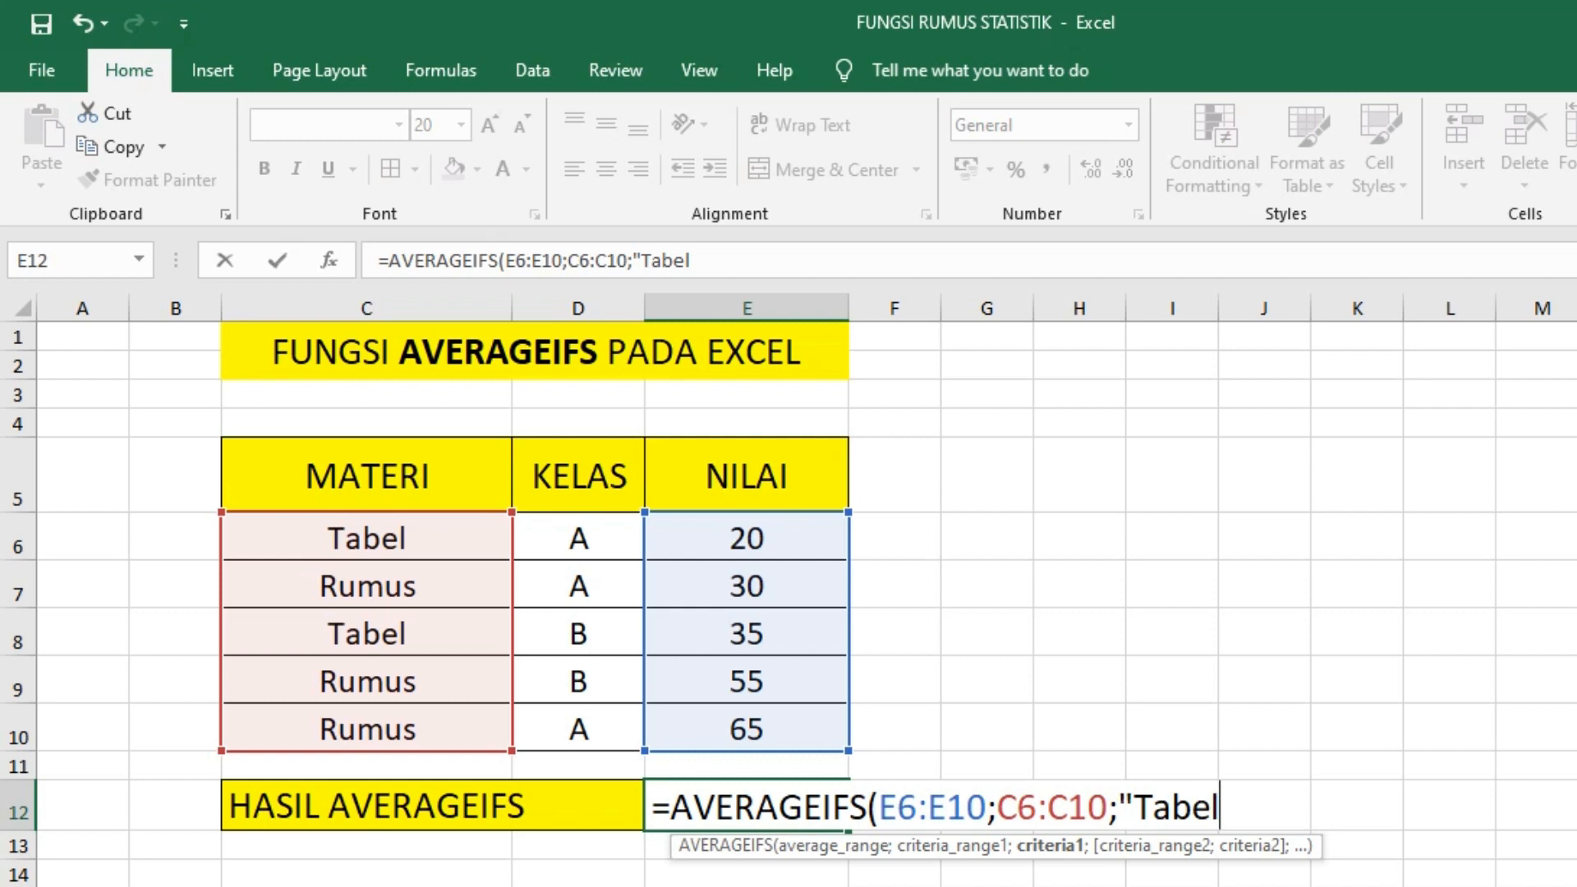
{"action": "type", "text": "\""}
{"action": "type", "text": ";"}
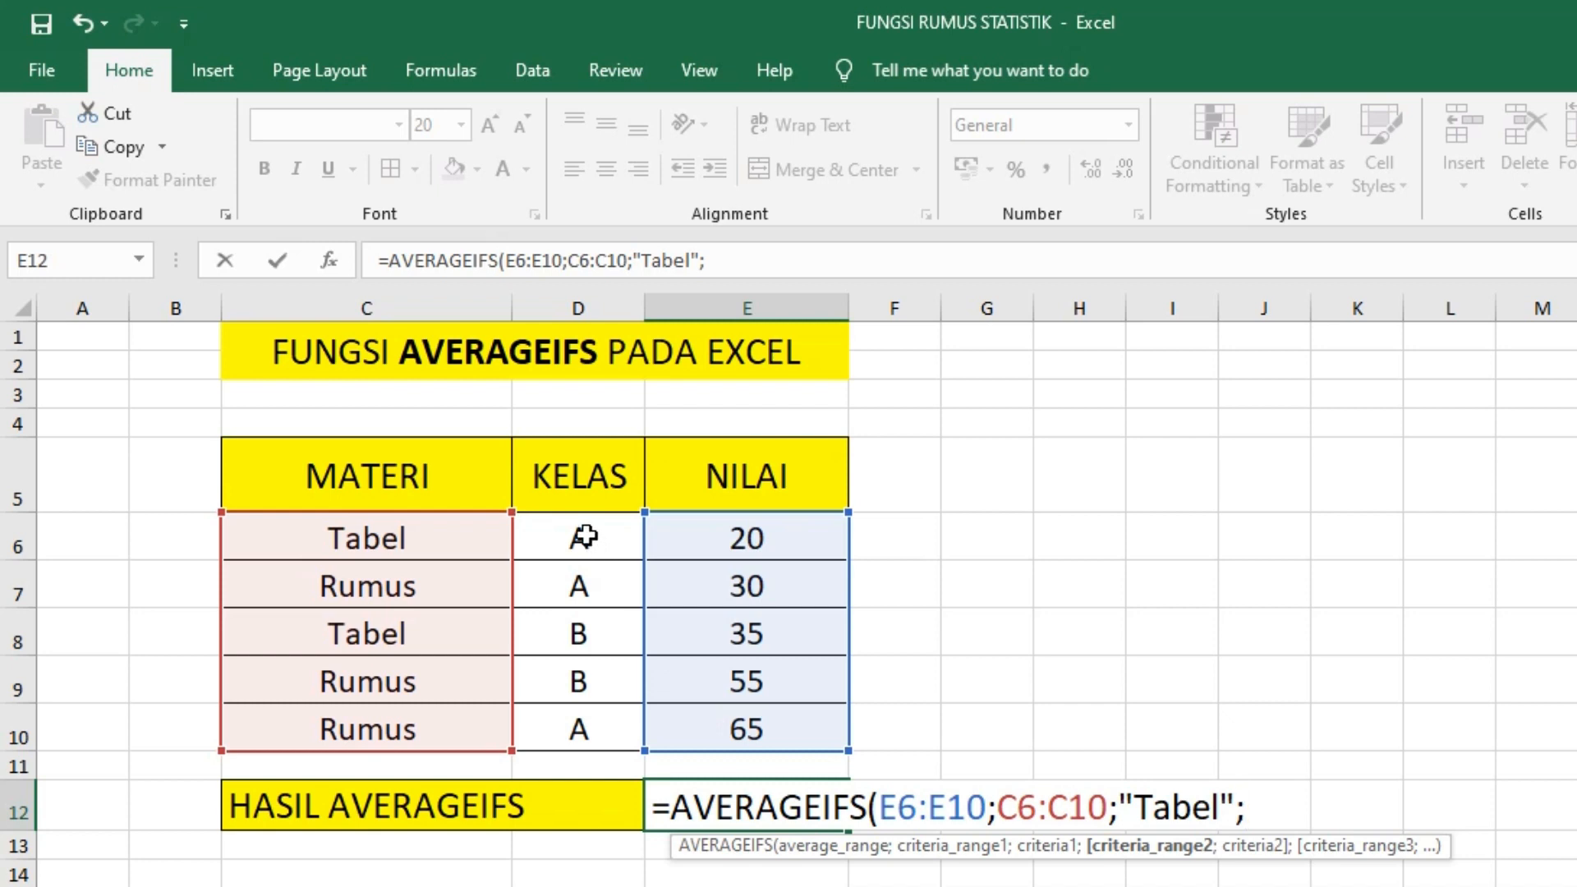
Add the second condition with KELAS cells D6:D10 and criterion "A", and complete the formula
{"action": "left_click_drag", "start_coordinate": [584, 536], "coordinate": [588, 722]}
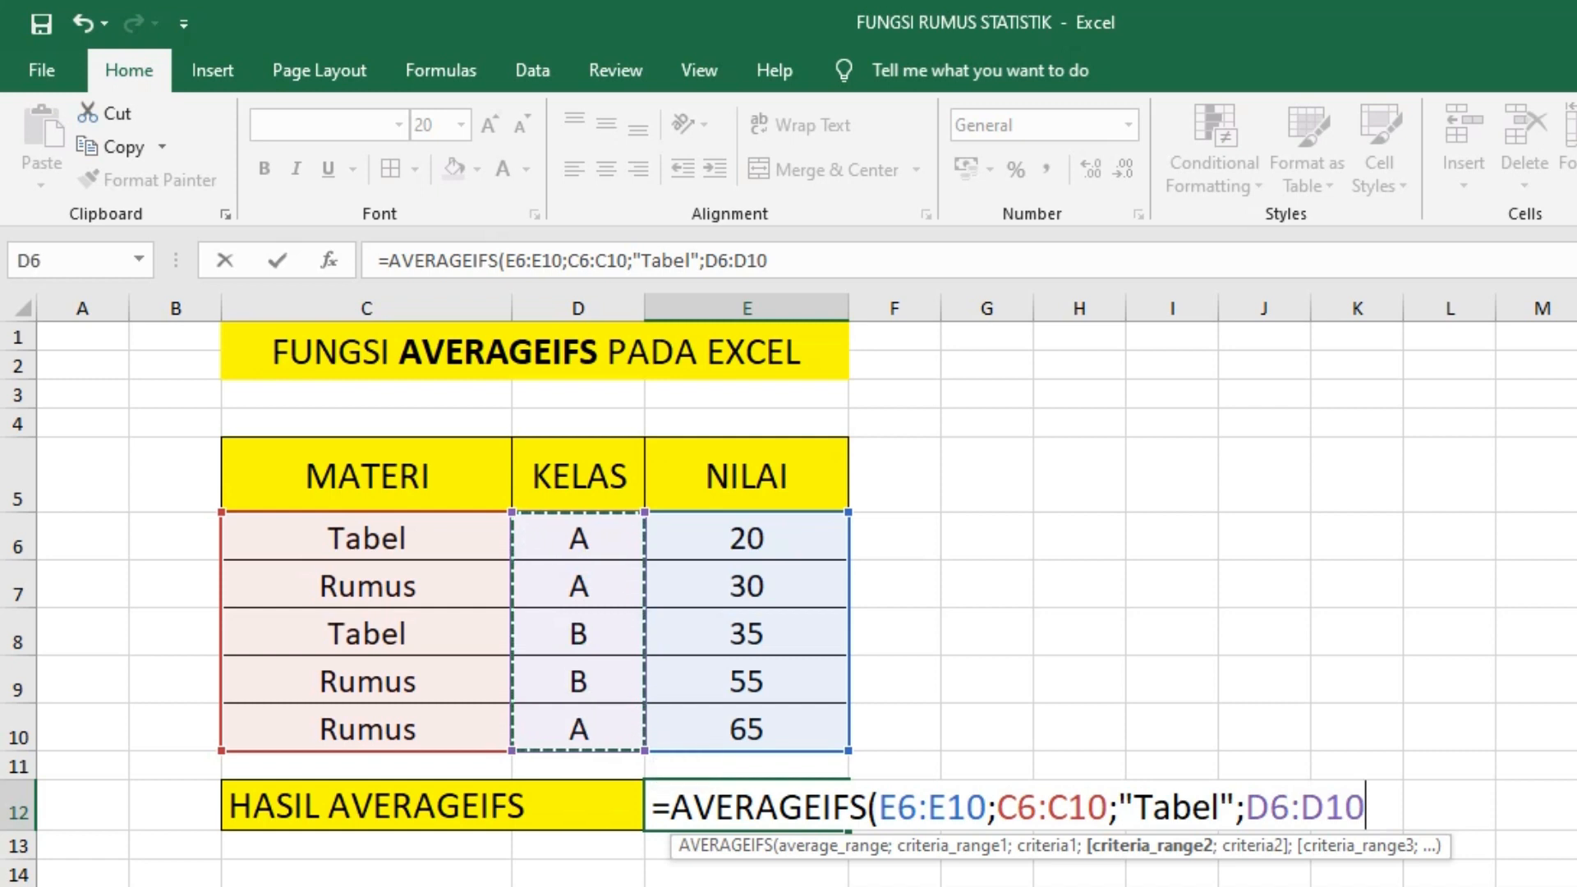
{"action": "type", "text": ";"}
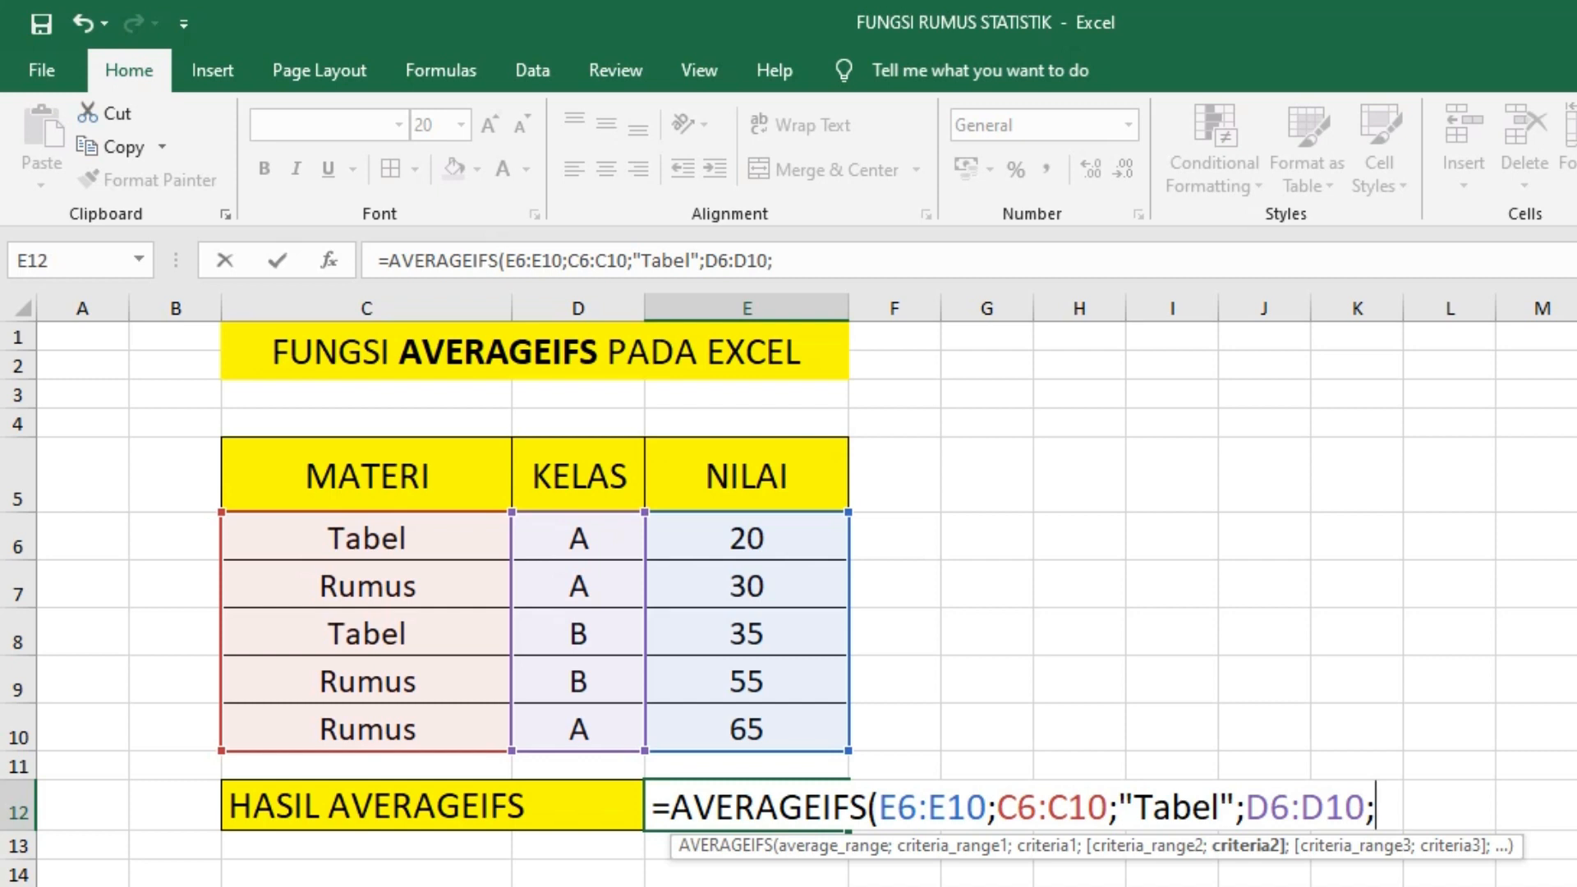
{"action": "type", "text": "\"A\")"}
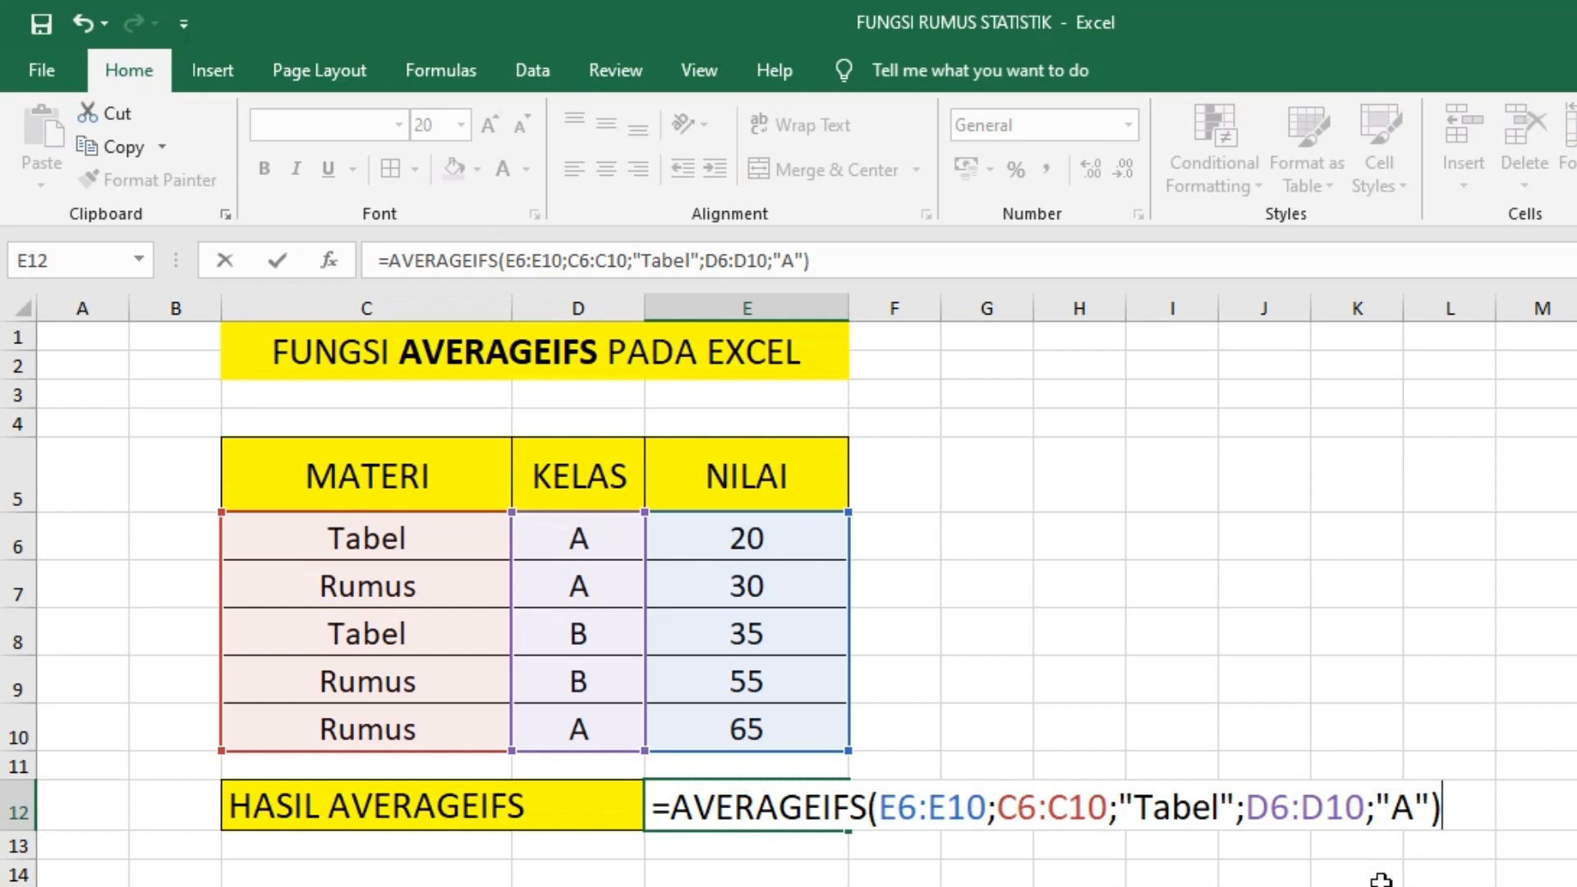
{"action": "key", "text": "Return"}
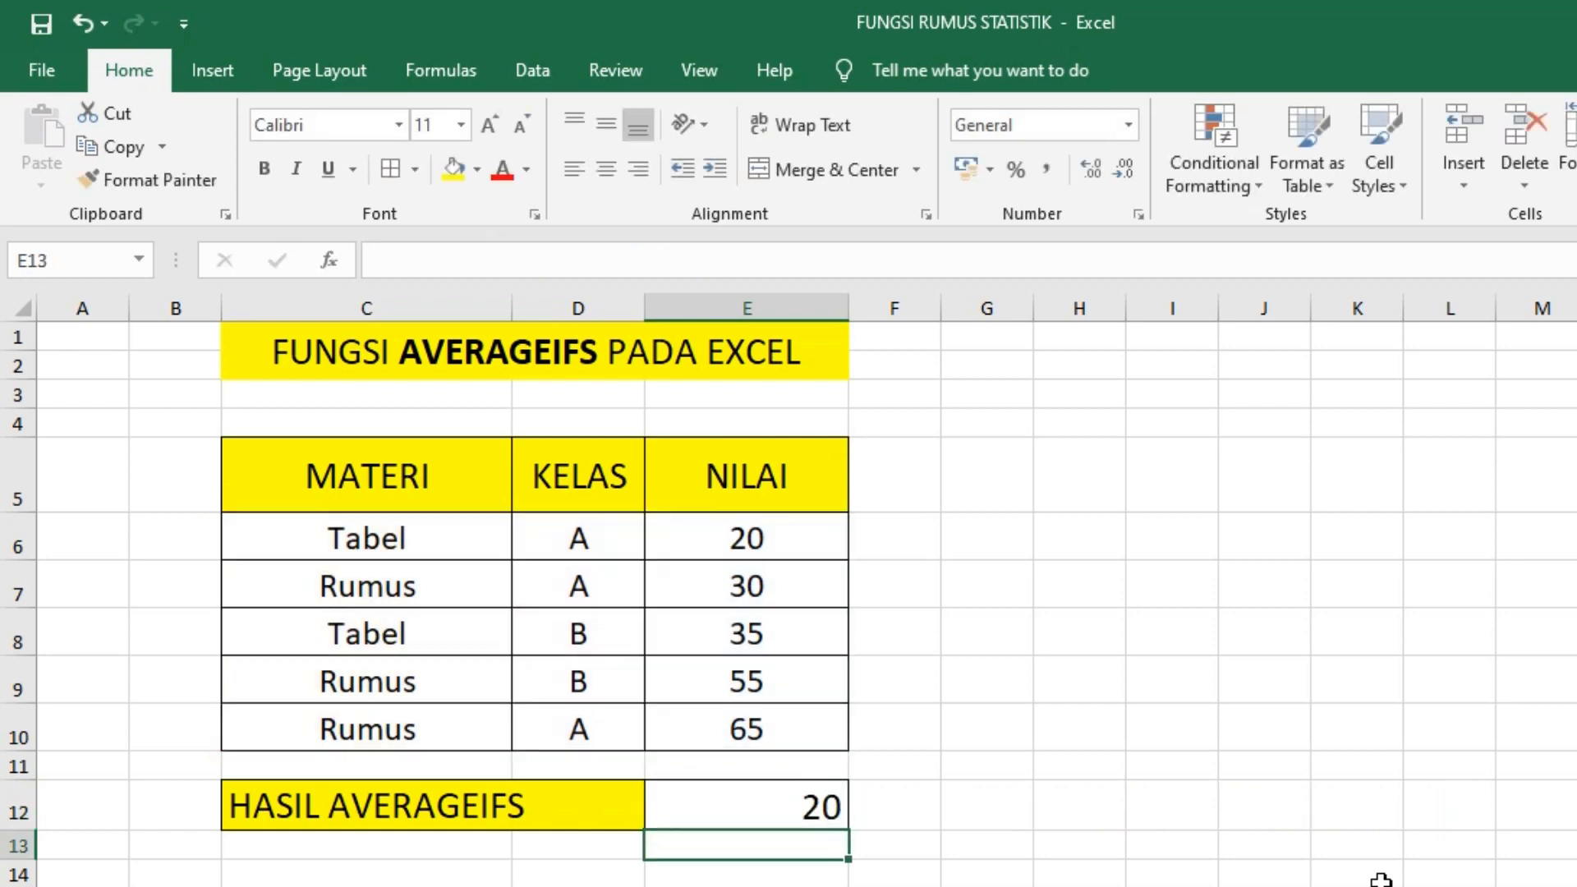
Change the MATERI criterion in the E12 AVERAGEIFS formula to "Rumus"
{"action": "left_click", "coordinate": [803, 815]}
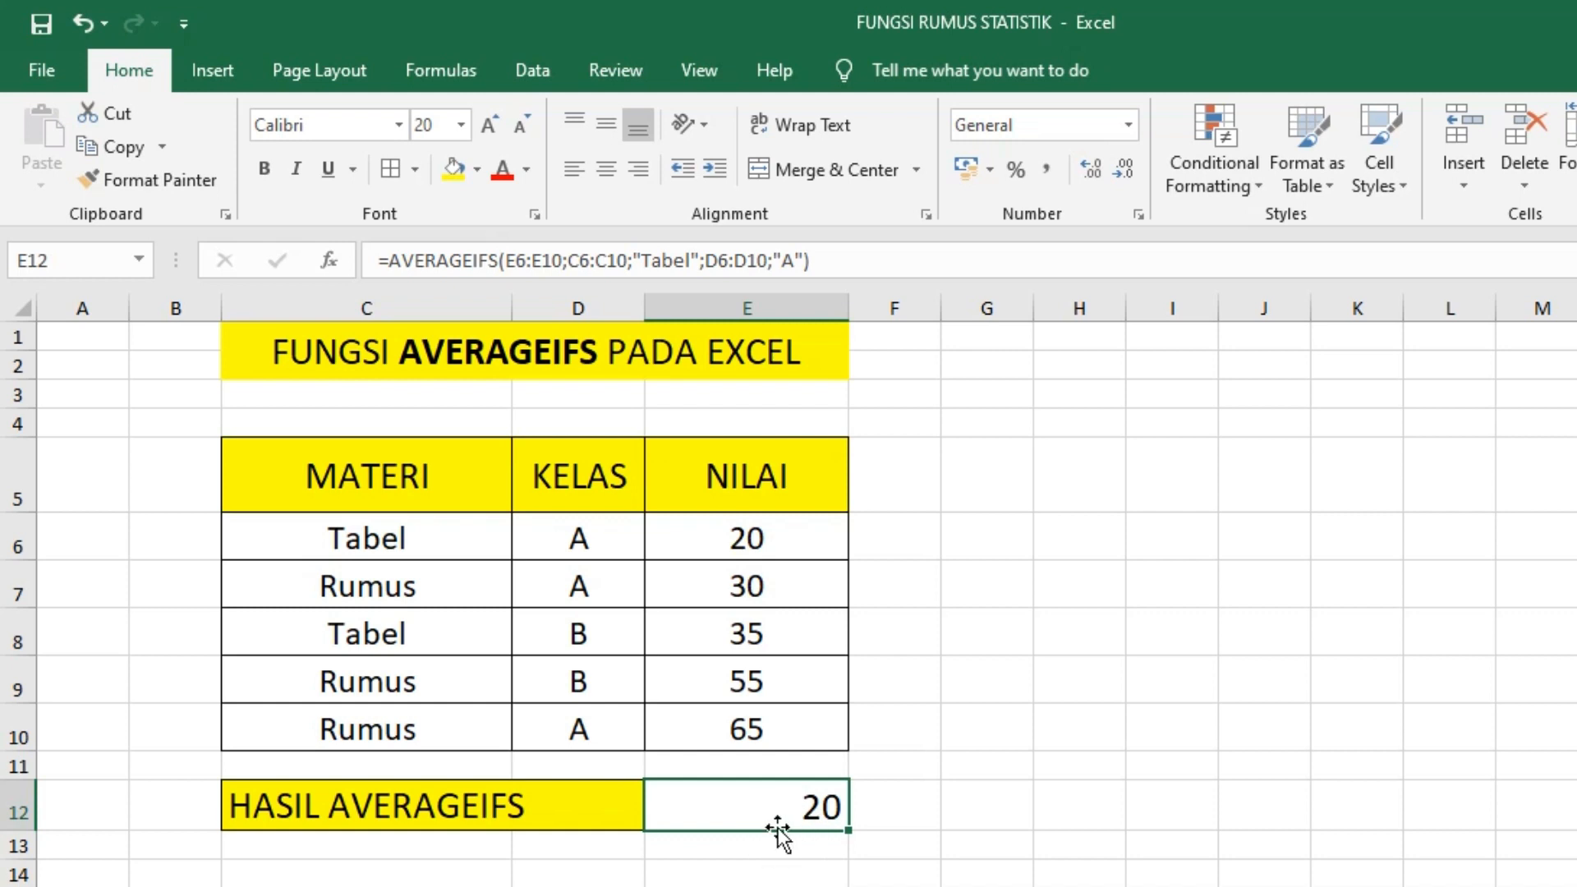
{"action": "double_click", "coordinate": [778, 828]}
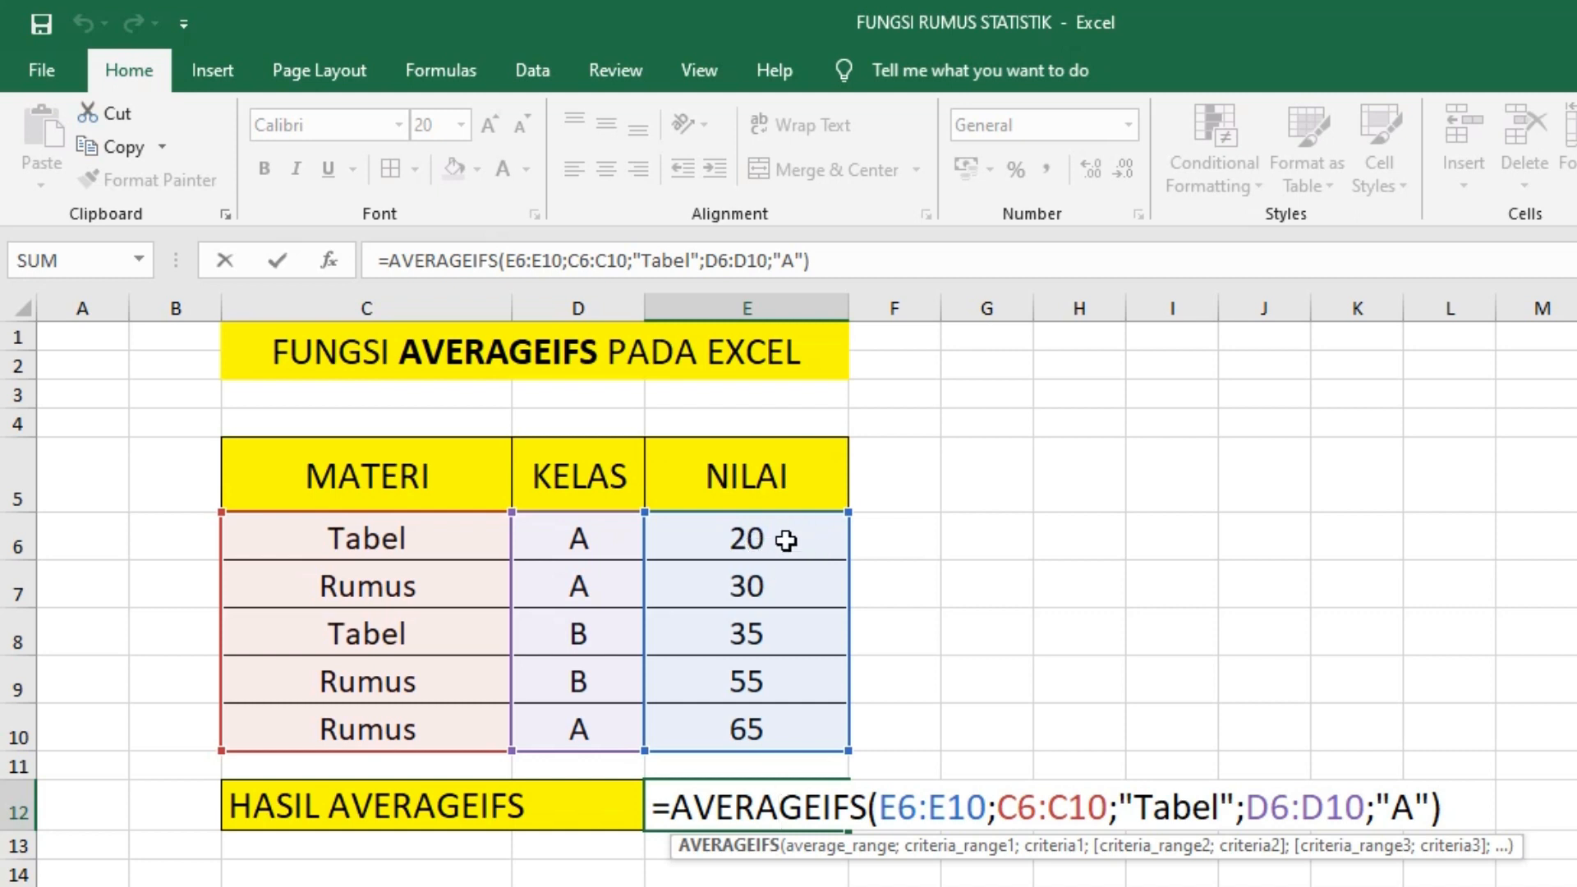
{"action": "key", "text": "Return"}
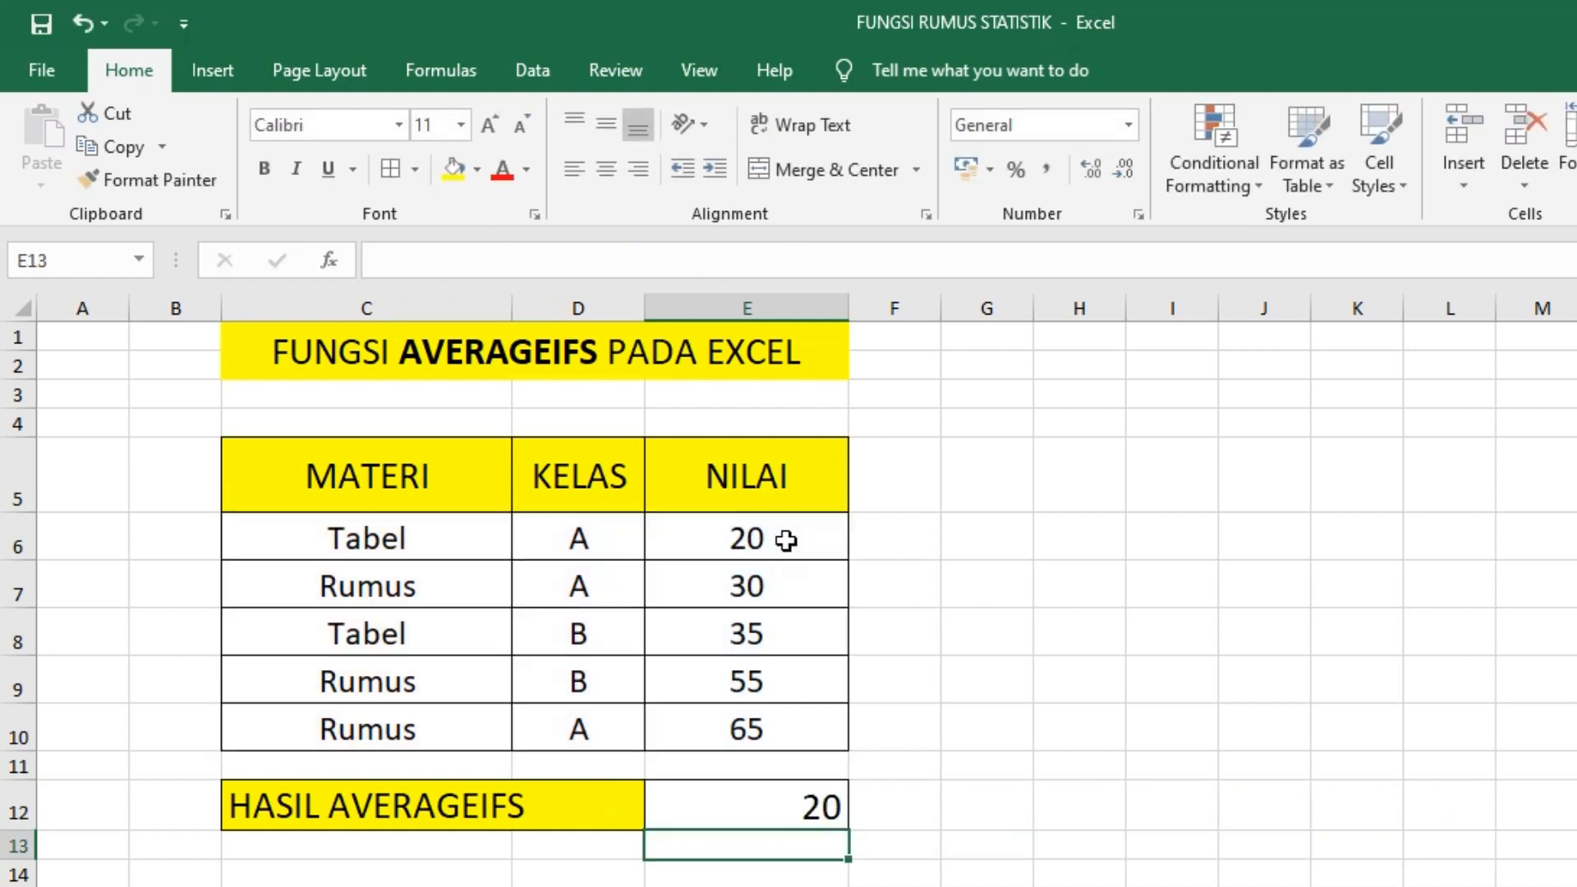
{"action": "key", "text": "Up"}
{"action": "double_click", "coordinate": [803, 807]}
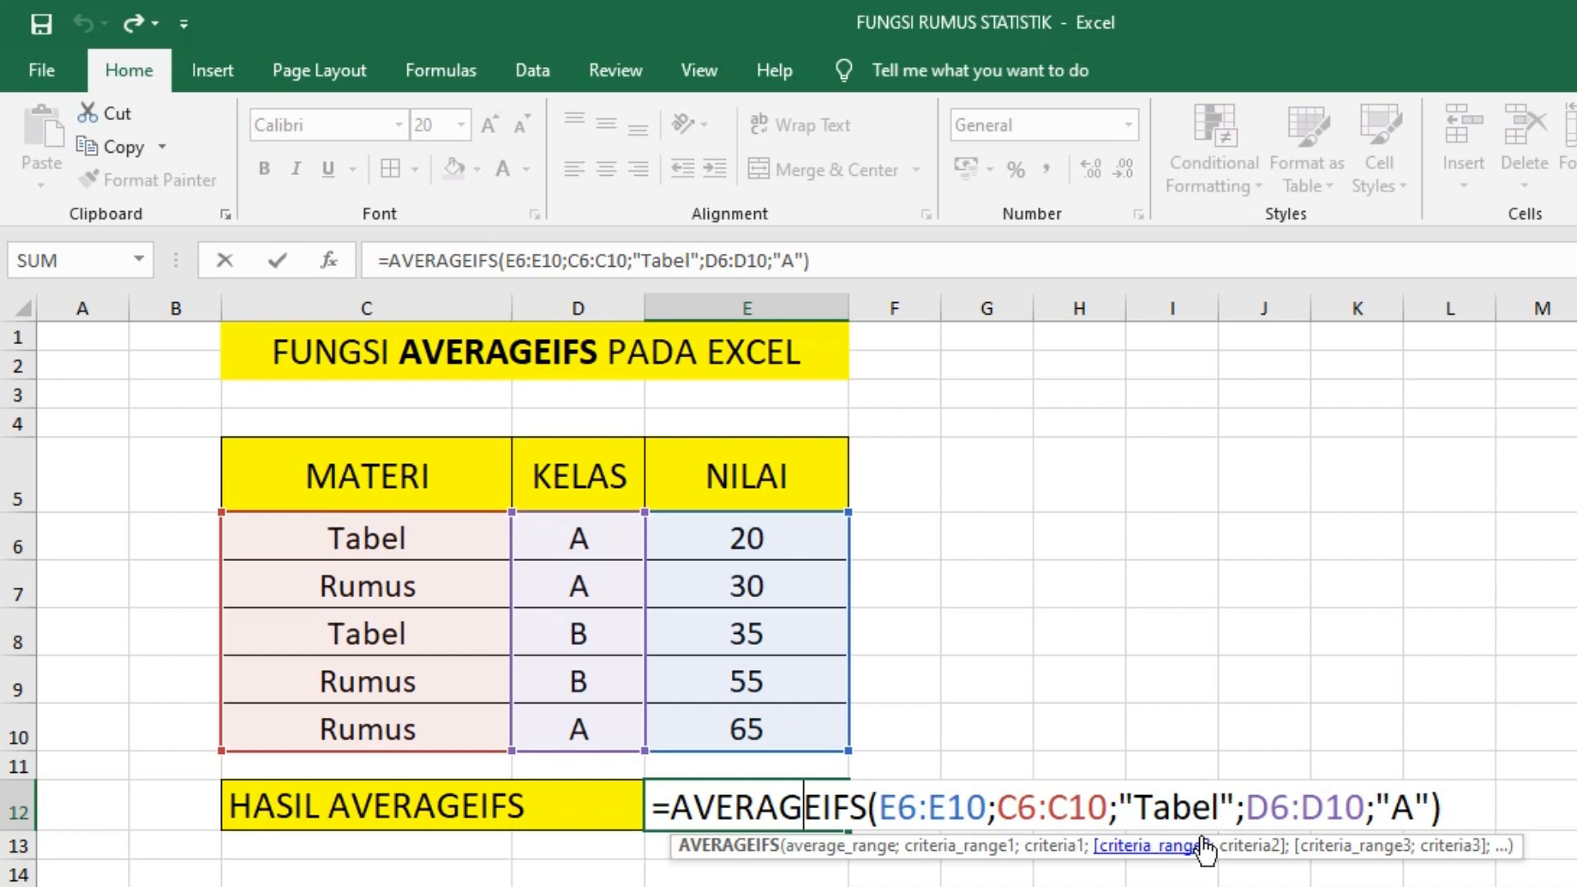
{"action": "left_click_drag", "start_coordinate": [1216, 806], "coordinate": [1141, 795]}
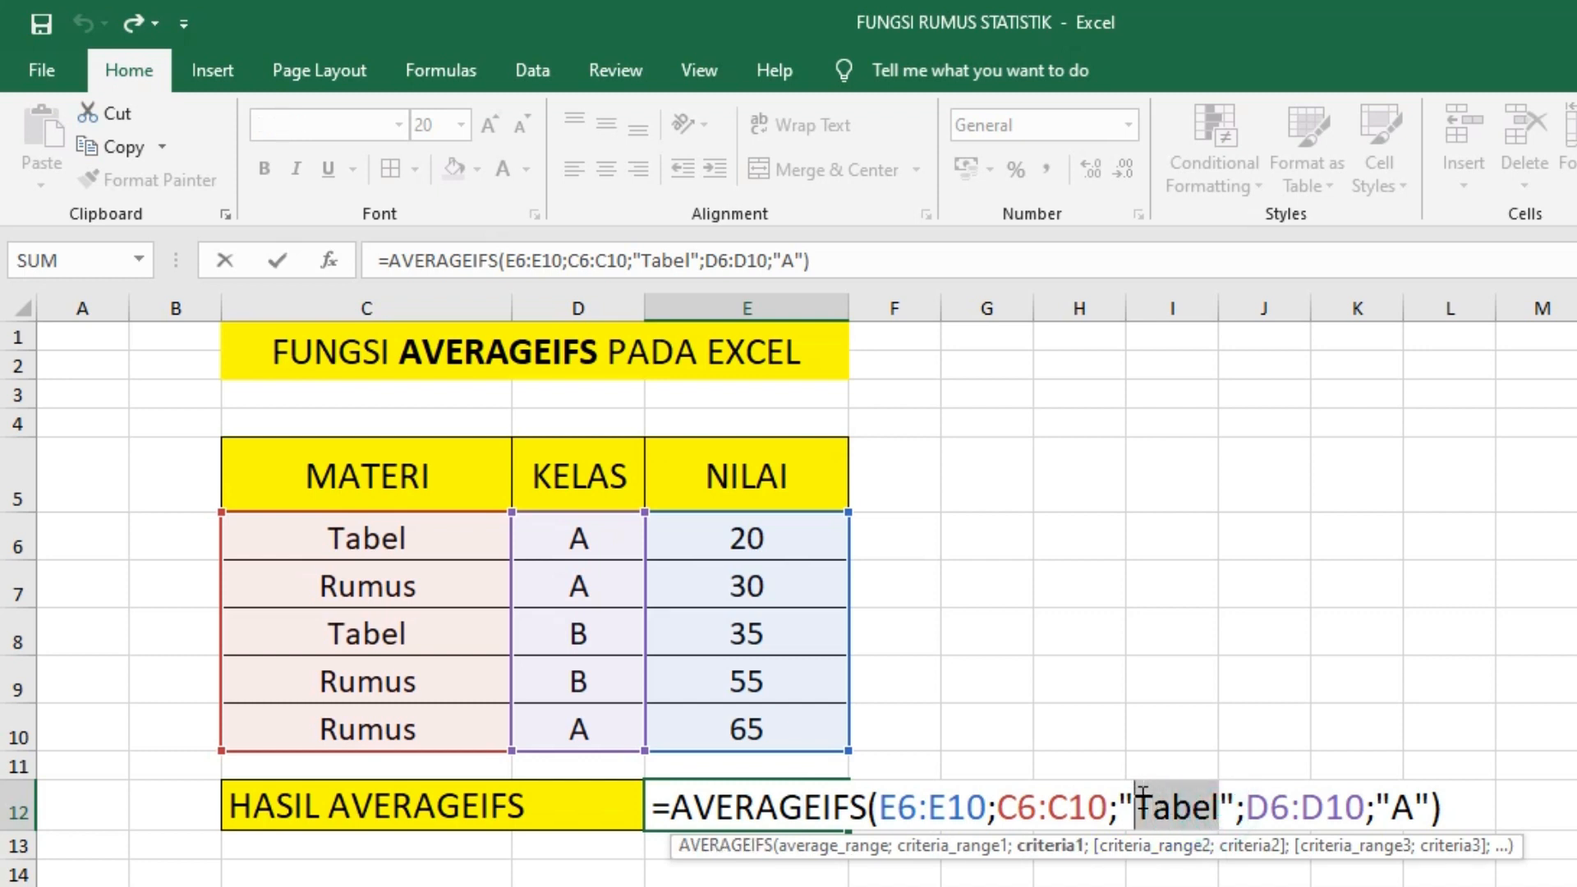
{"action": "type", "text": "Rumus"}
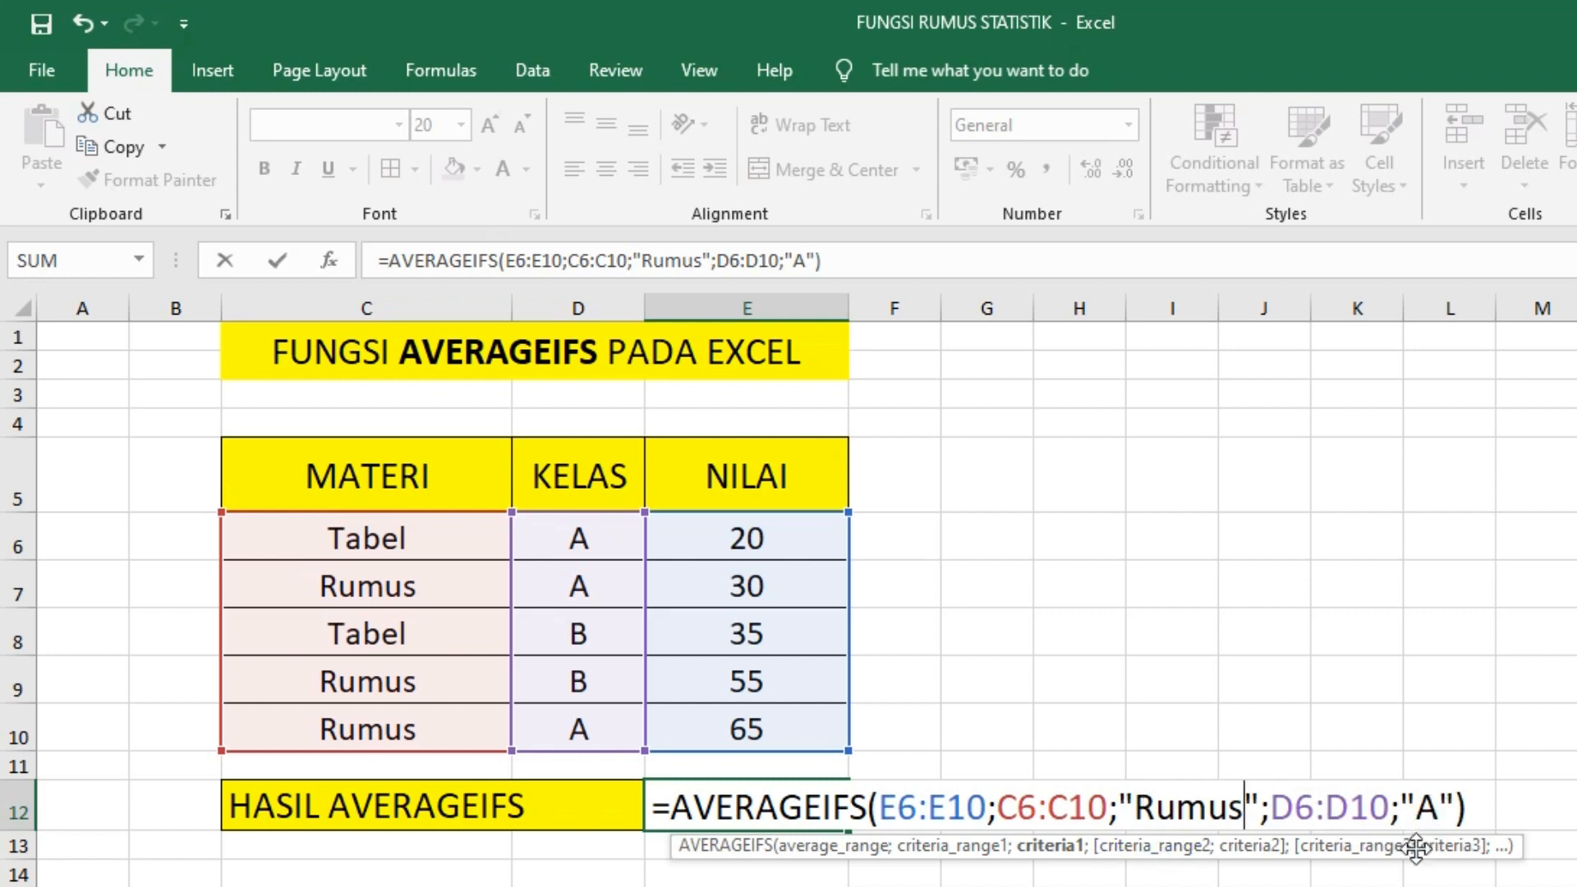
{"action": "key", "text": "Return"}
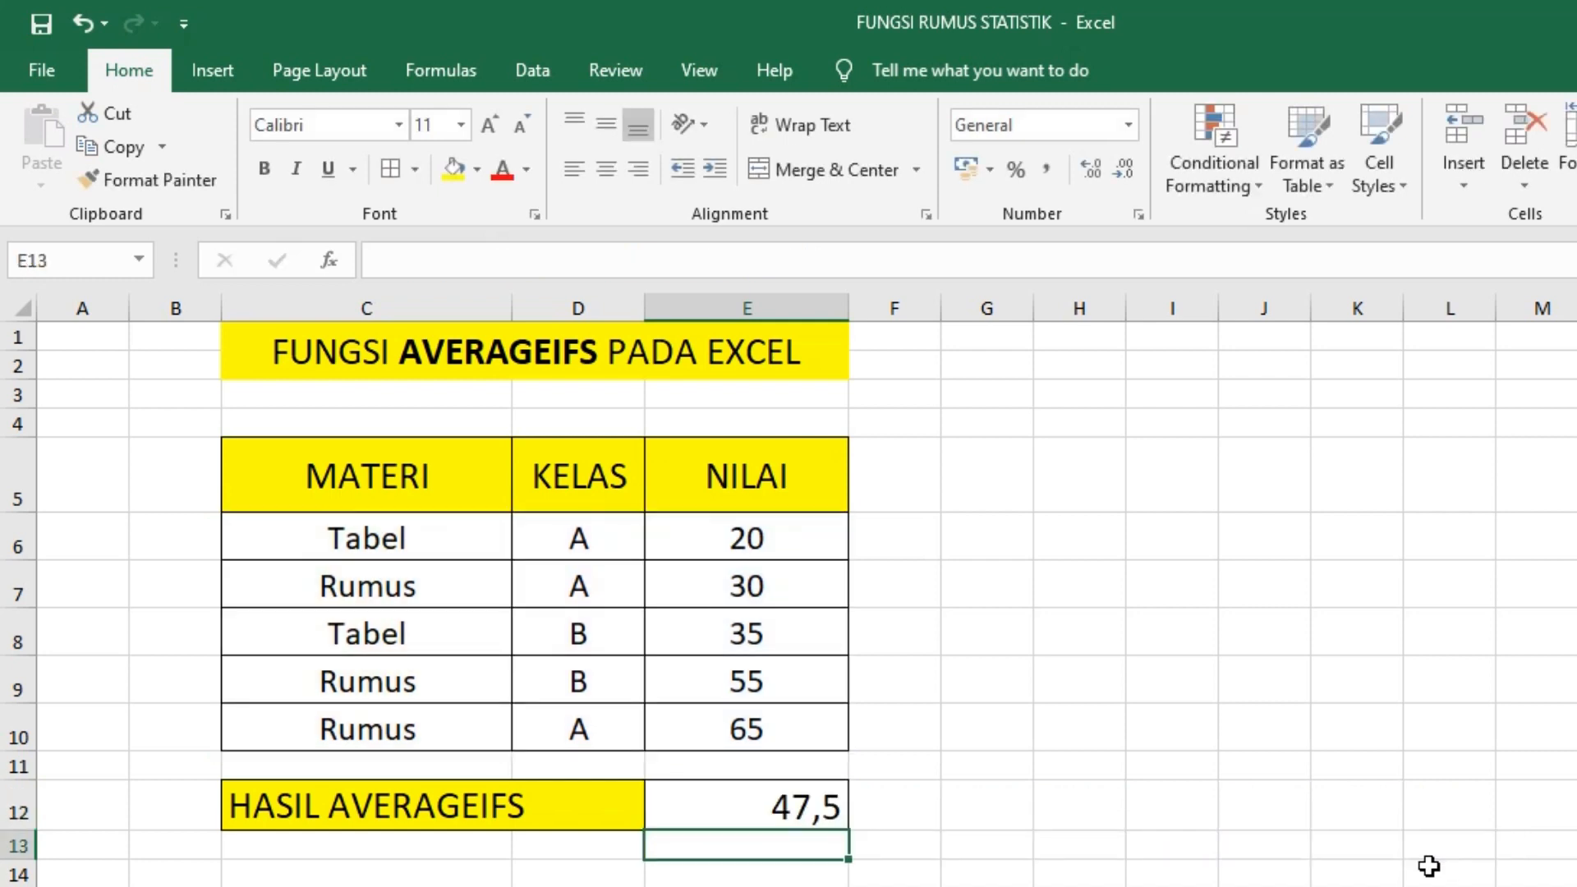
Examine the AVERAGEIFS formula's arguments in E12 and where a third criteria range would go after "A"
{"action": "left_click", "coordinate": [801, 811]}
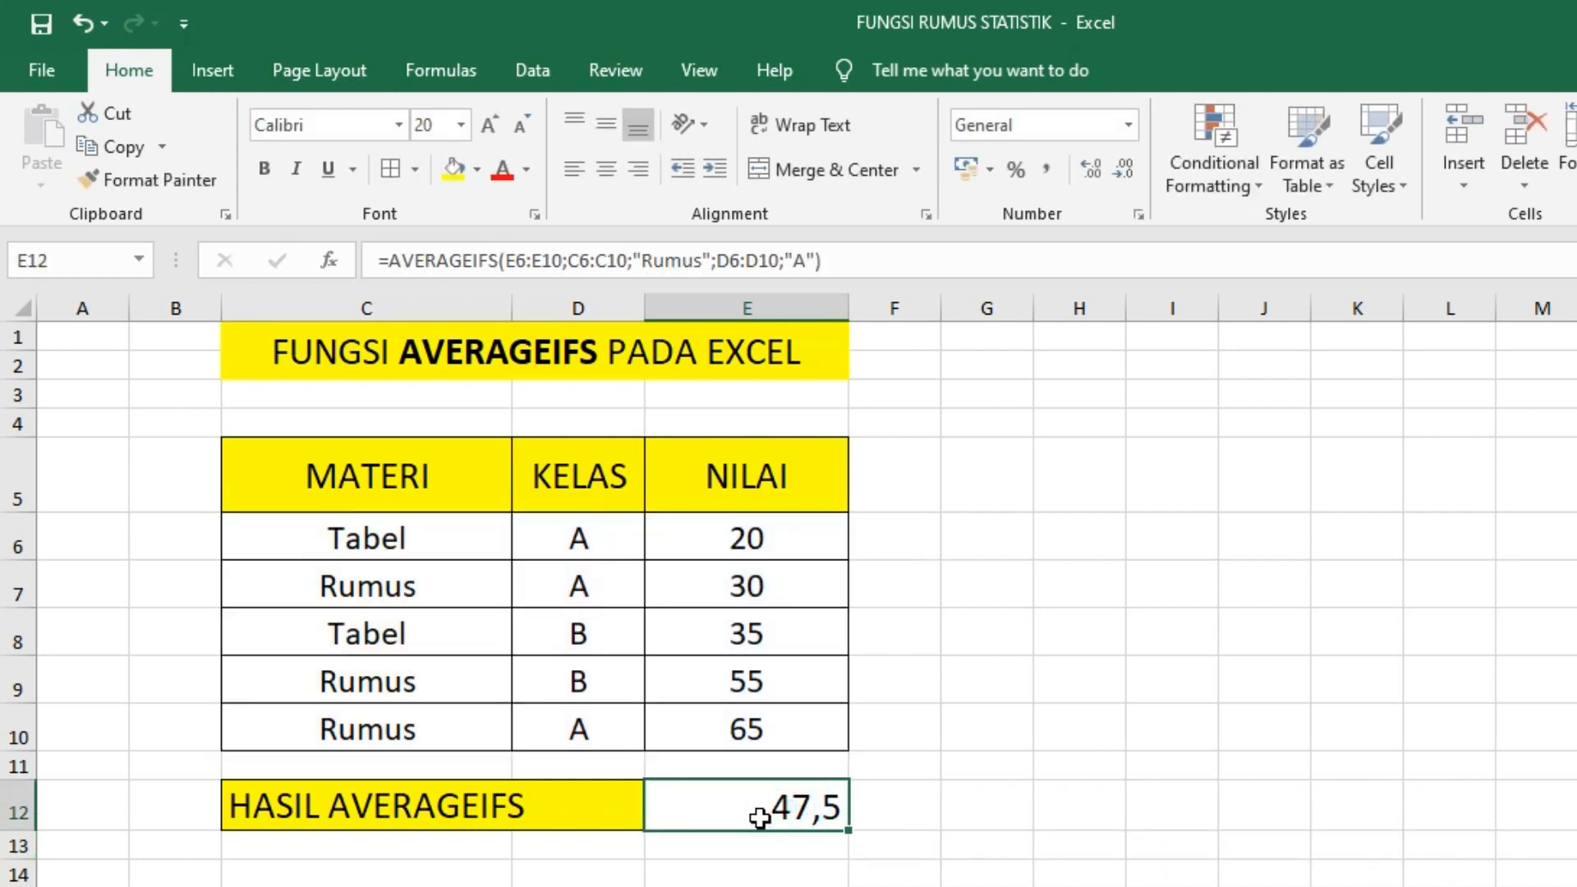
{"action": "double_click", "coordinate": [804, 813]}
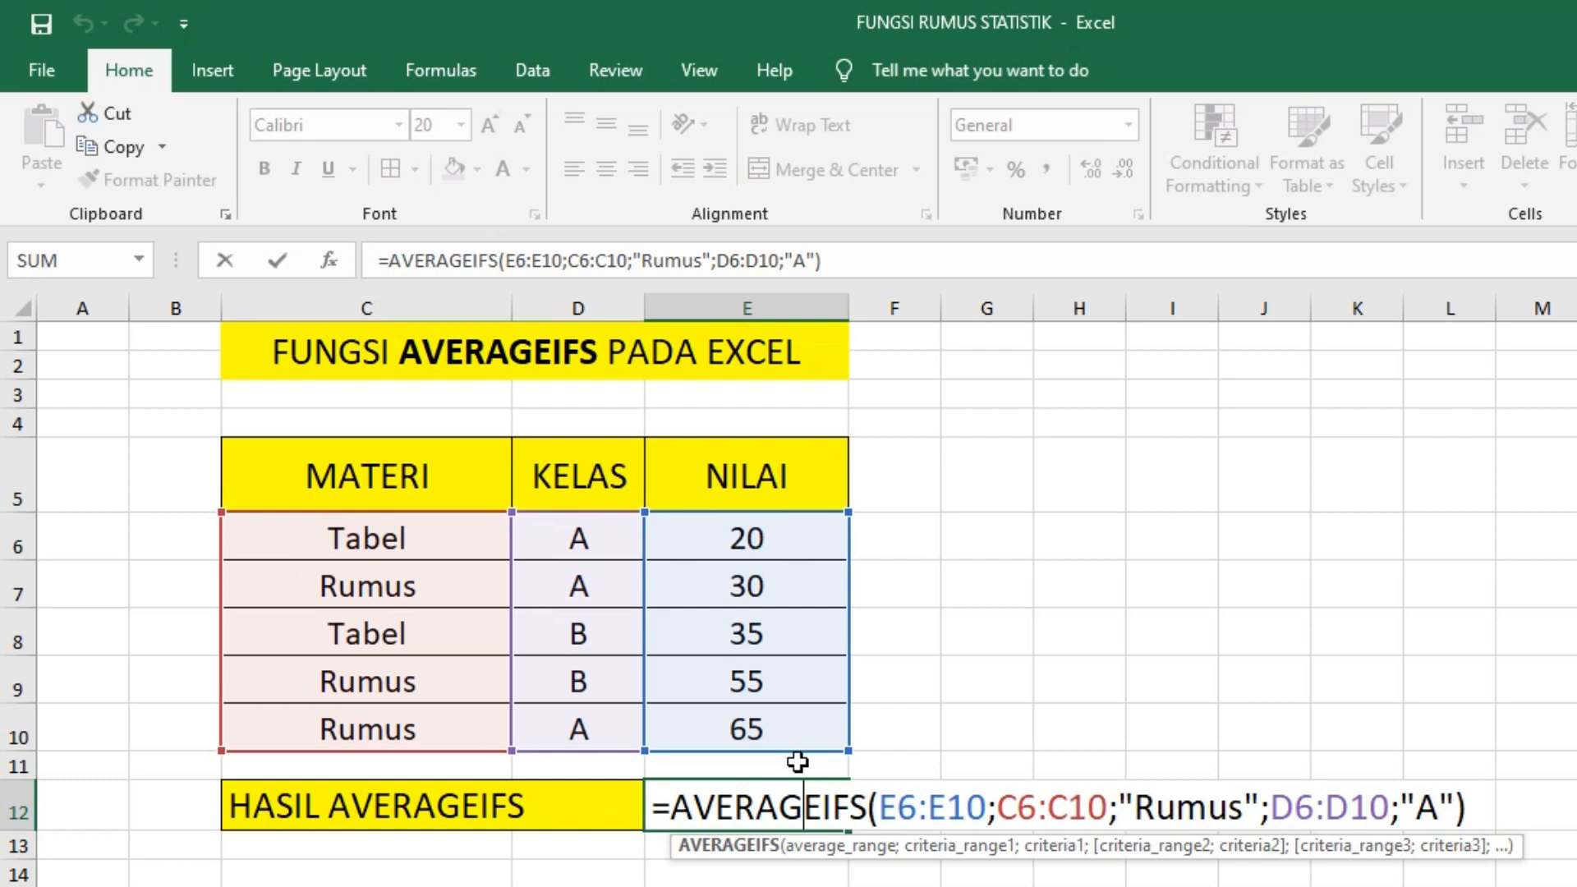
{"action": "key", "text": "Return"}
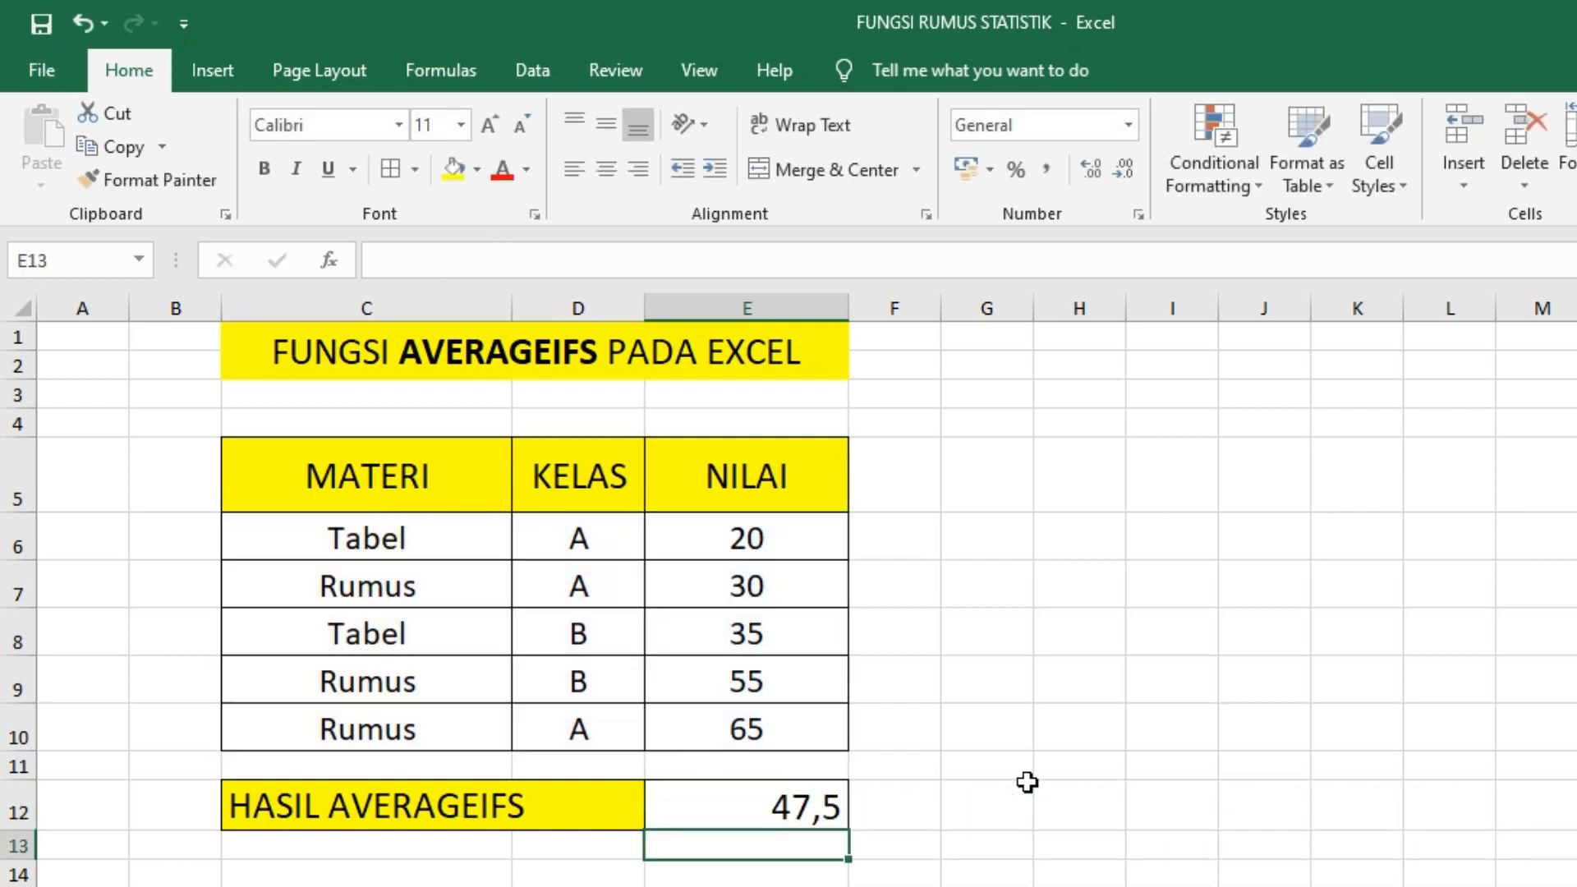
{"action": "left_click", "coordinate": [775, 811]}
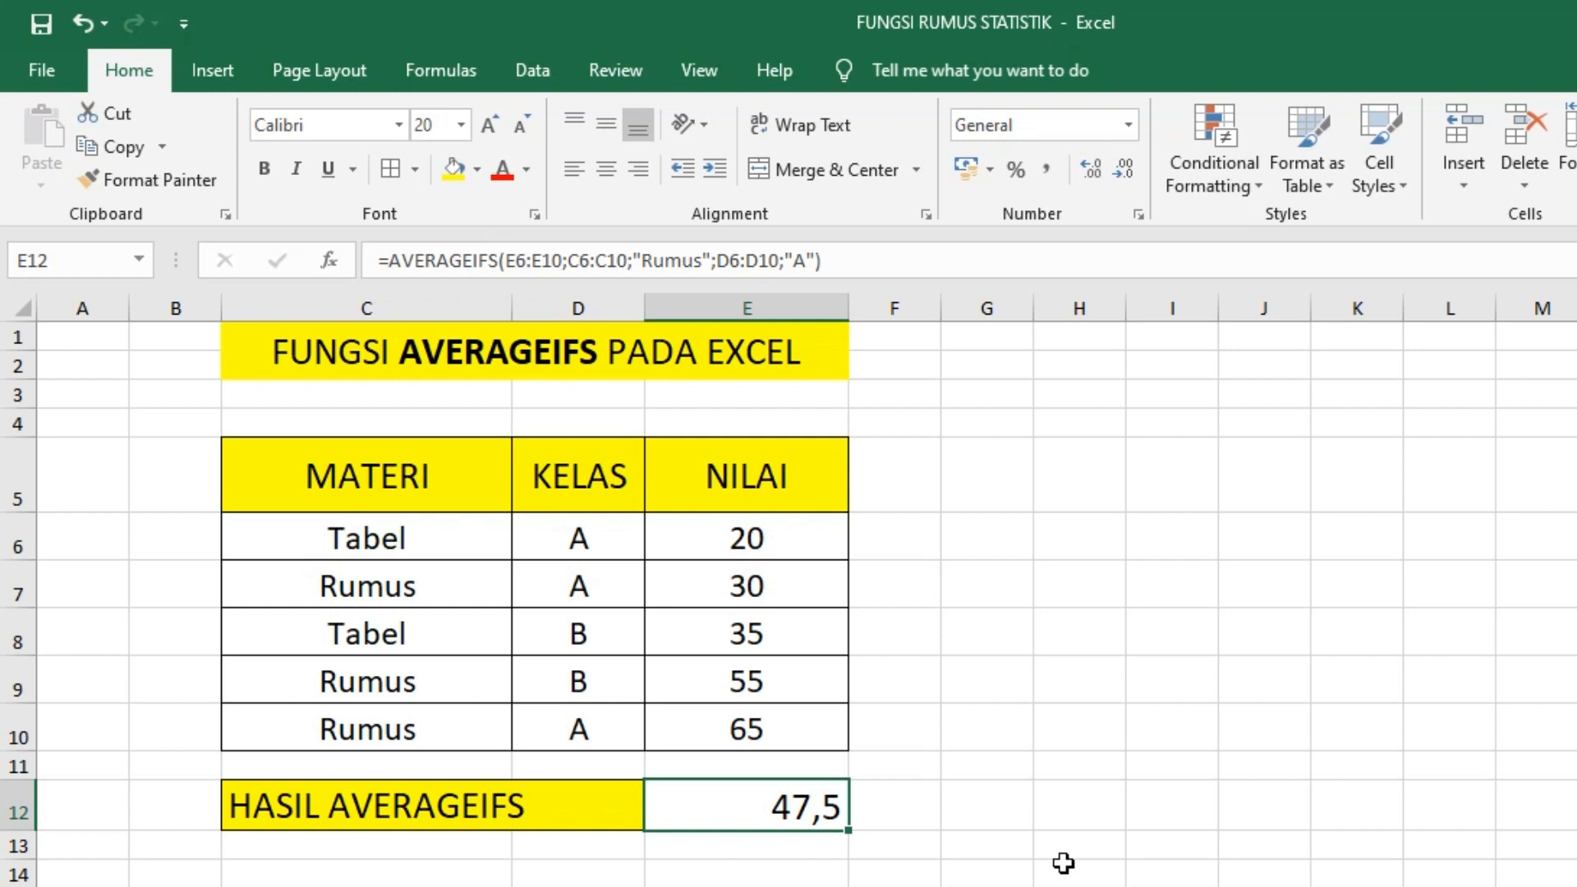
{"action": "double_click", "coordinate": [757, 809]}
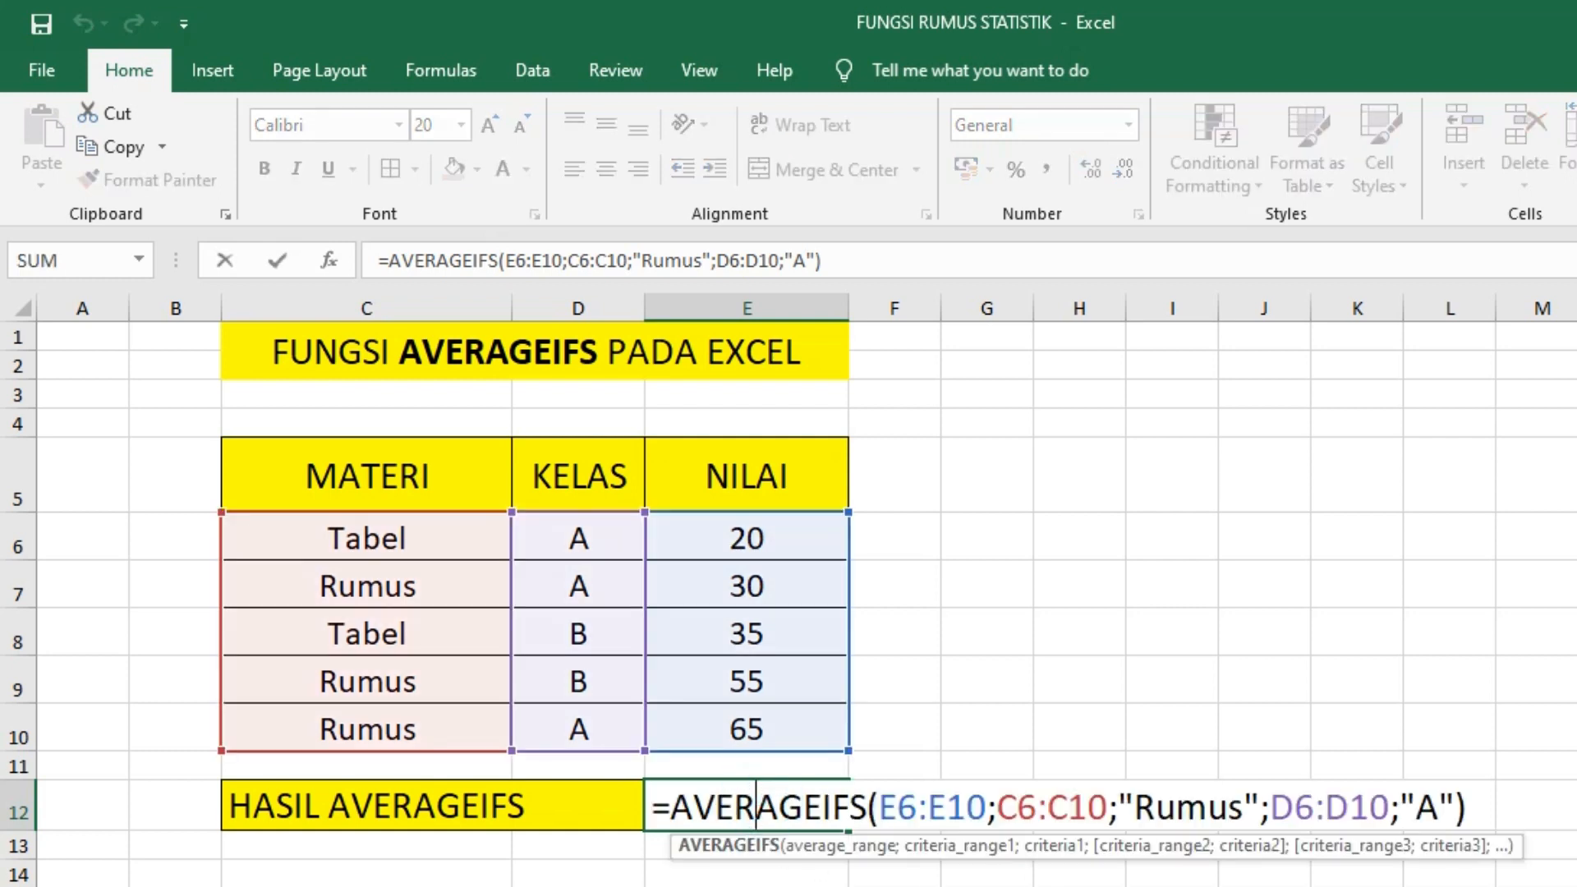
{"action": "left_click", "coordinate": [1454, 810]}
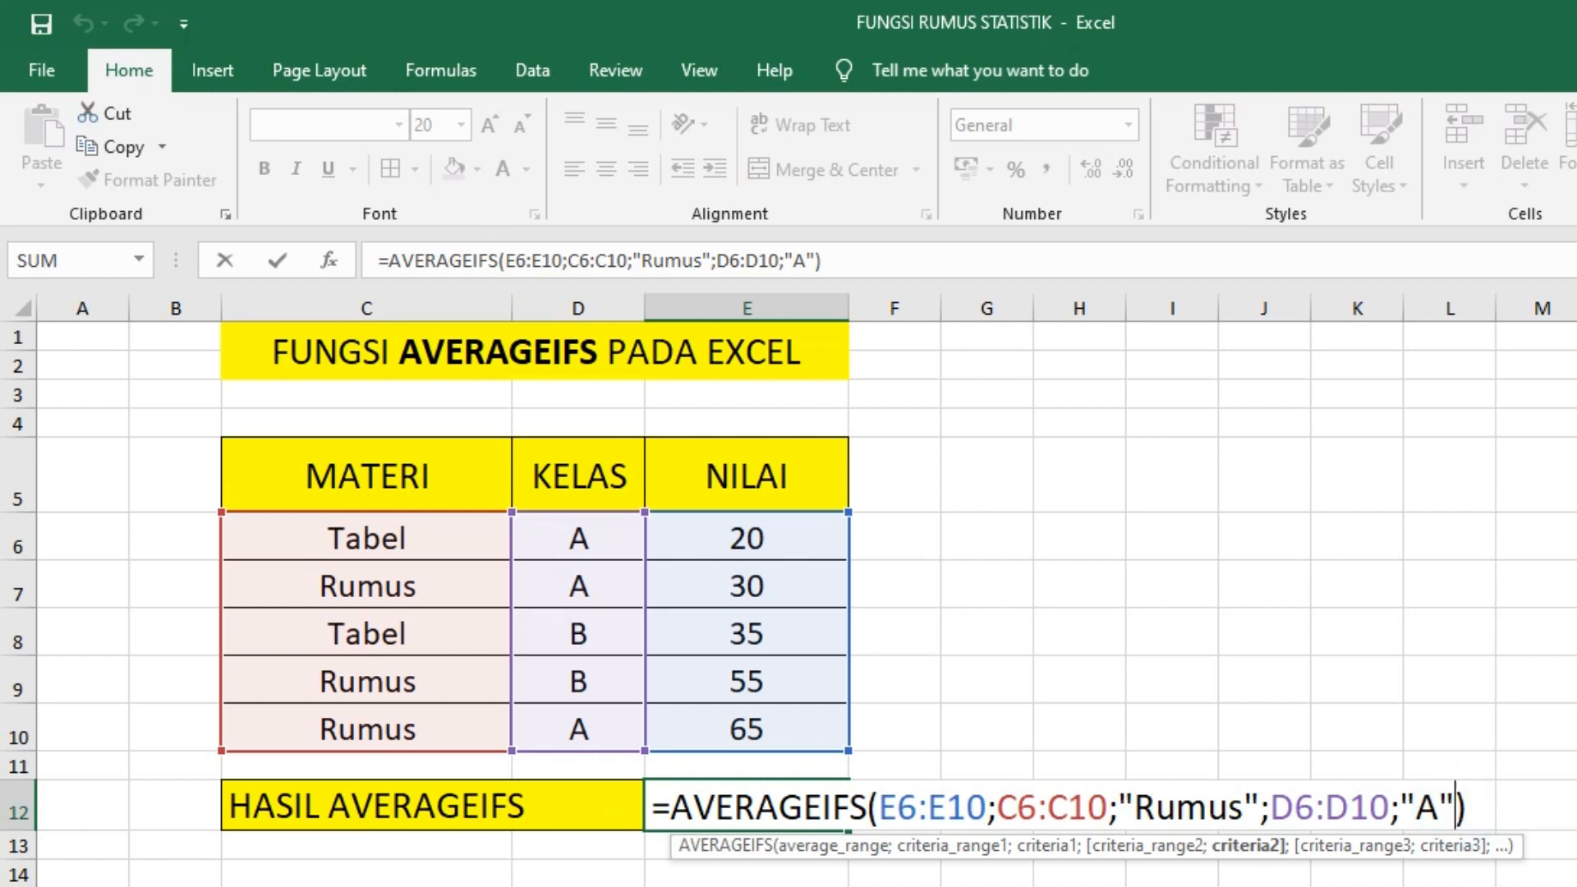
{"action": "type", "text": ";"}
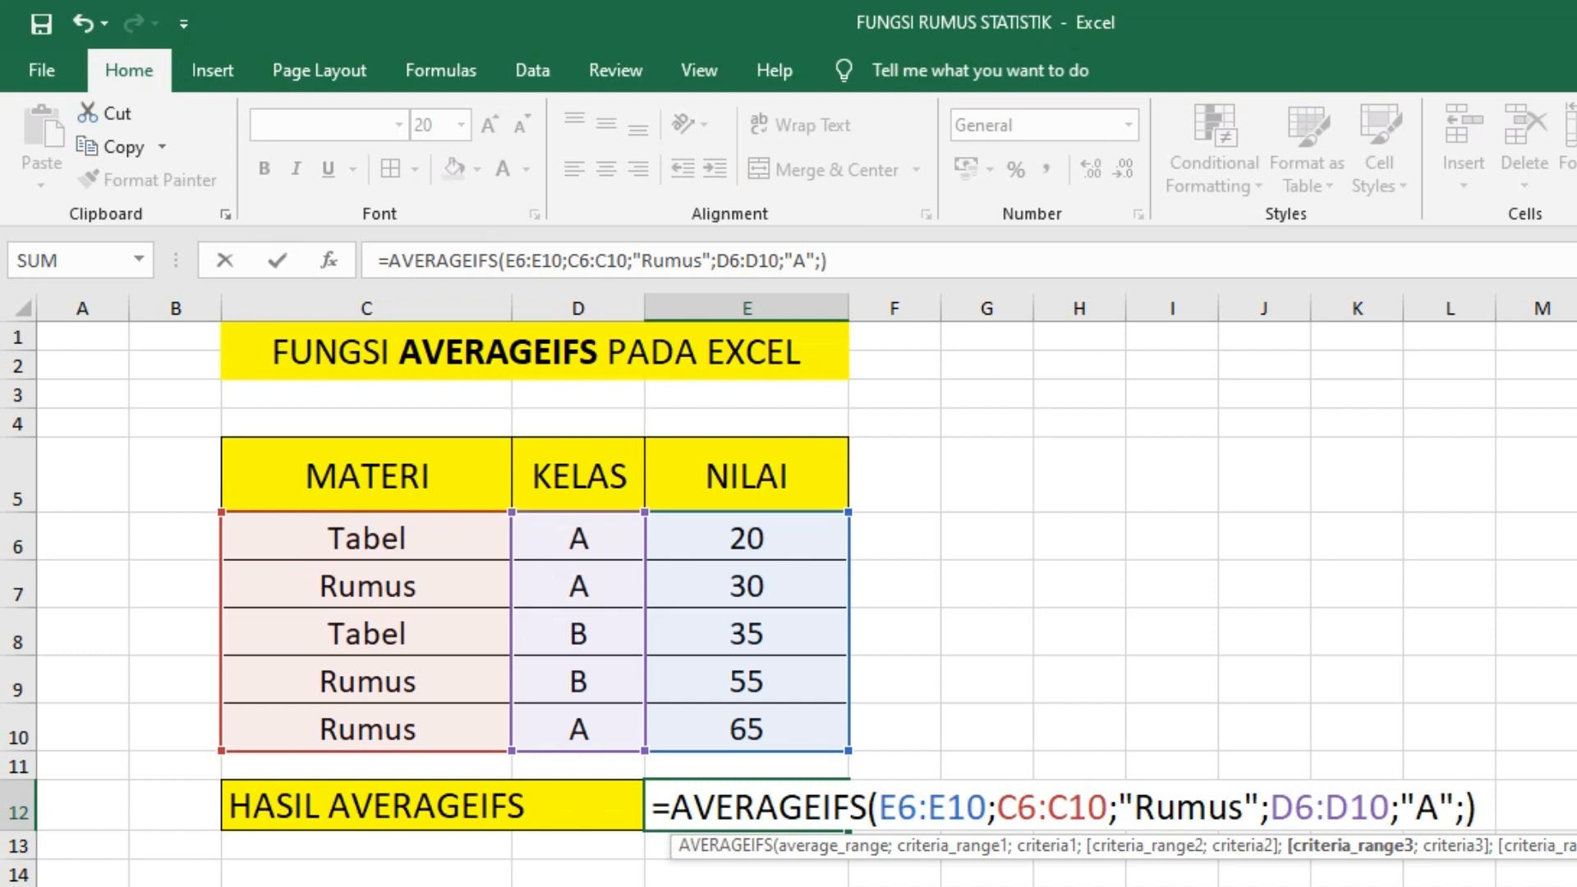
{"action": "key", "text": "BackSpace"}
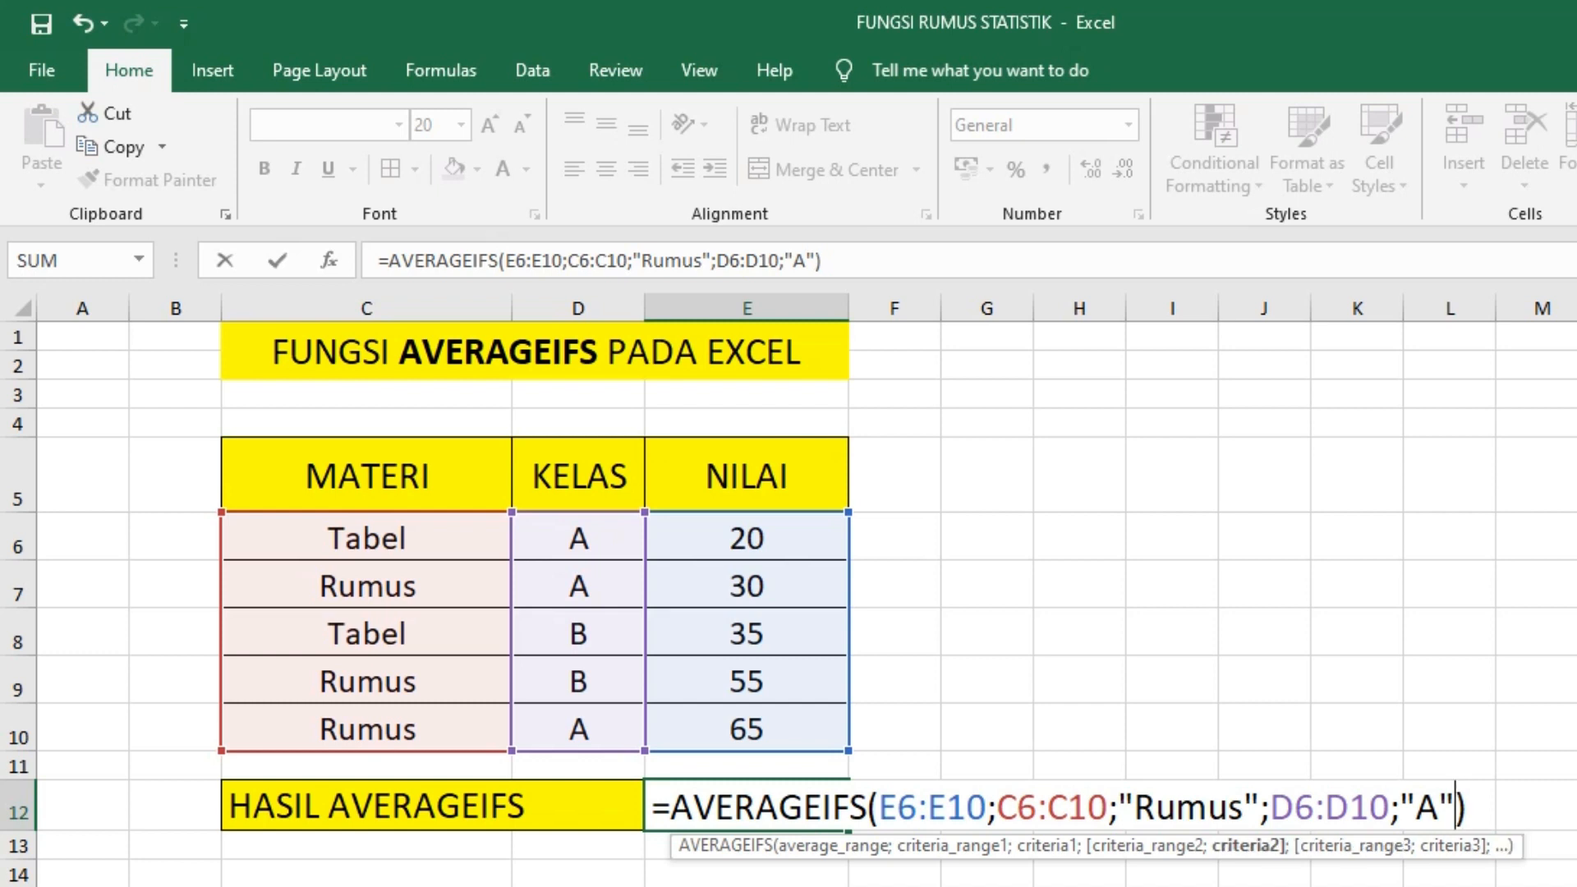